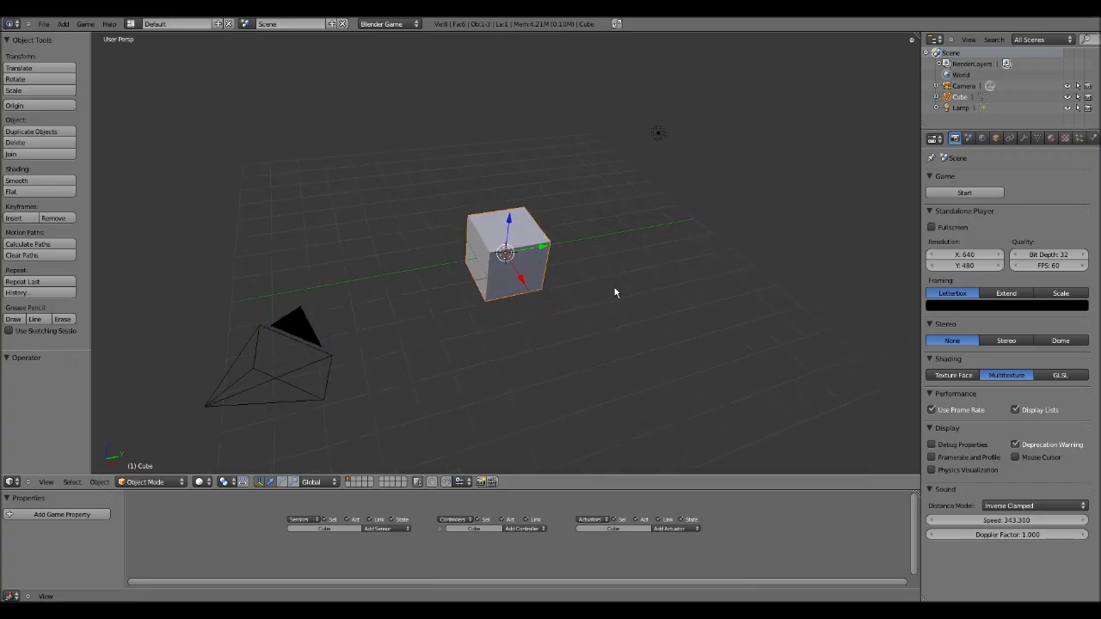
{"action": "mouse_move", "coordinate": [614, 289]}
{"action": "middle_mouse_down"}
{"action": "mouse_move", "coordinate": [639, 297]}
{"action": "mouse_move", "coordinate": [599, 312]}
{"action": "mouse_move", "coordinate": [607, 282]}
{"action": "middle_mouse_up"}
{"action": "scroll", "coordinate": [607, 282], "scroll_direction": "down", "scroll_amount": 5}
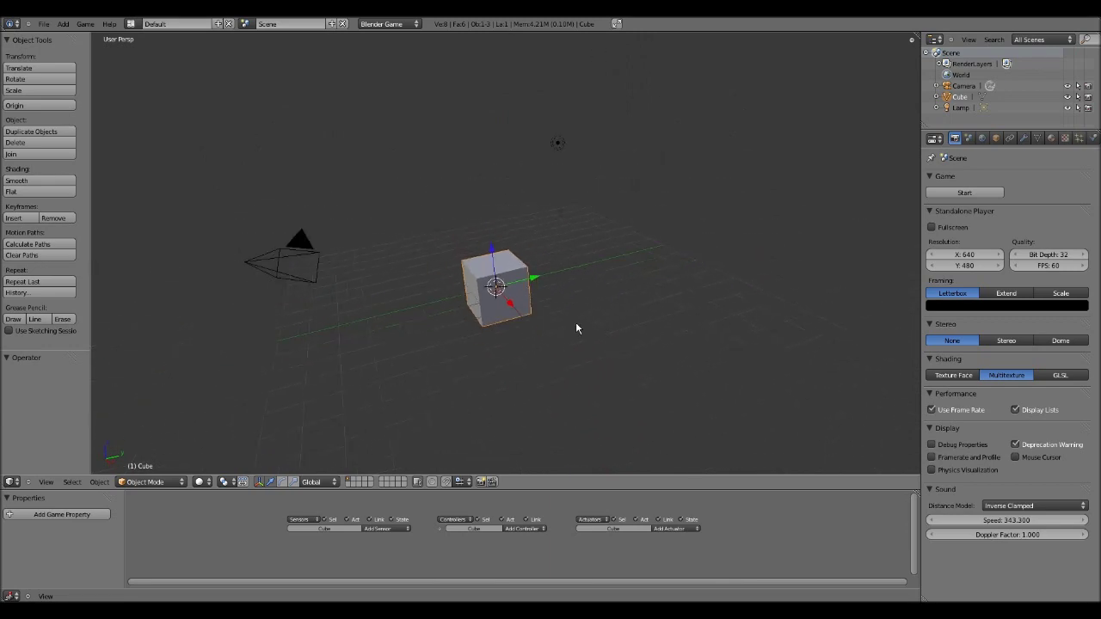
{"action": "middle_click_drag", "start_coordinate": [577, 327], "coordinate": [529, 266]}
{"action": "scroll", "coordinate": [611, 314], "scroll_direction": "up", "scroll_amount": 4}
{"action": "scroll", "coordinate": [611, 315], "scroll_direction": "down", "scroll_amount": 4}
{"action": "scroll", "coordinate": [529, 265], "scroll_direction": "up", "scroll_amount": 4}
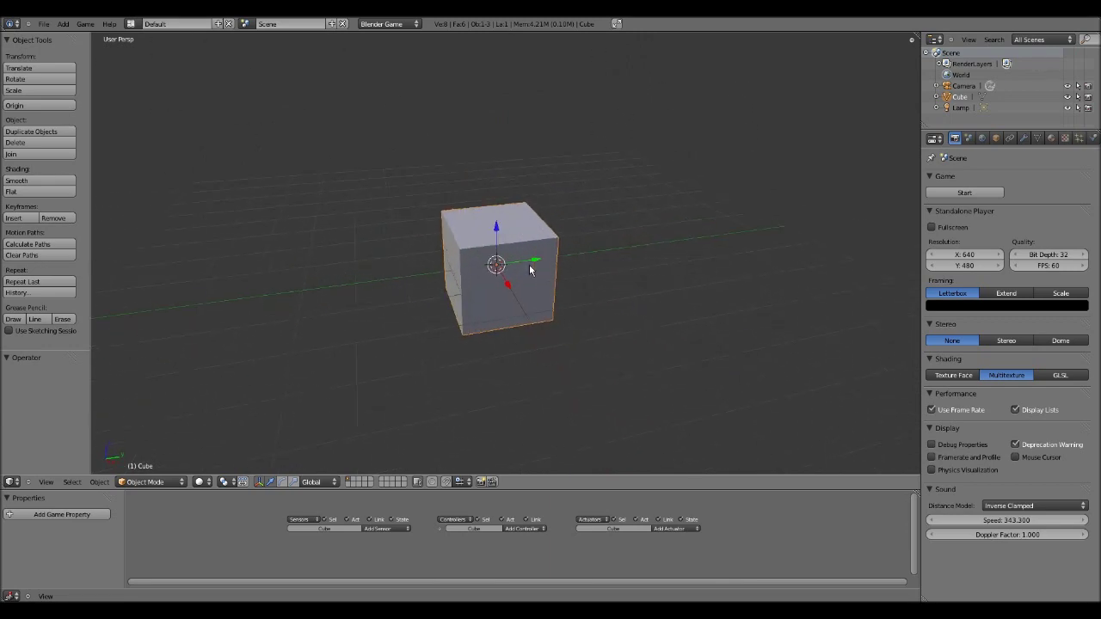
Switch the render engine to Blender Render and return it to Blender Game.
{"action": "left_click", "coordinate": [397, 26]}
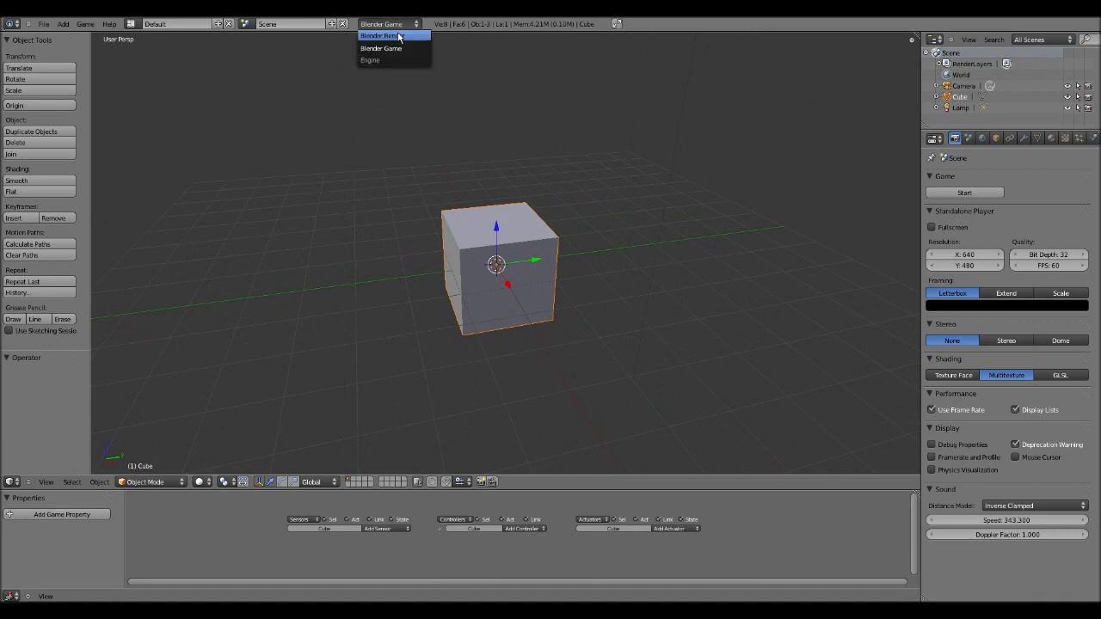
{"action": "left_click", "coordinate": [397, 48]}
{"action": "left_click", "coordinate": [392, 28]}
{"action": "left_click", "coordinate": [394, 42]}
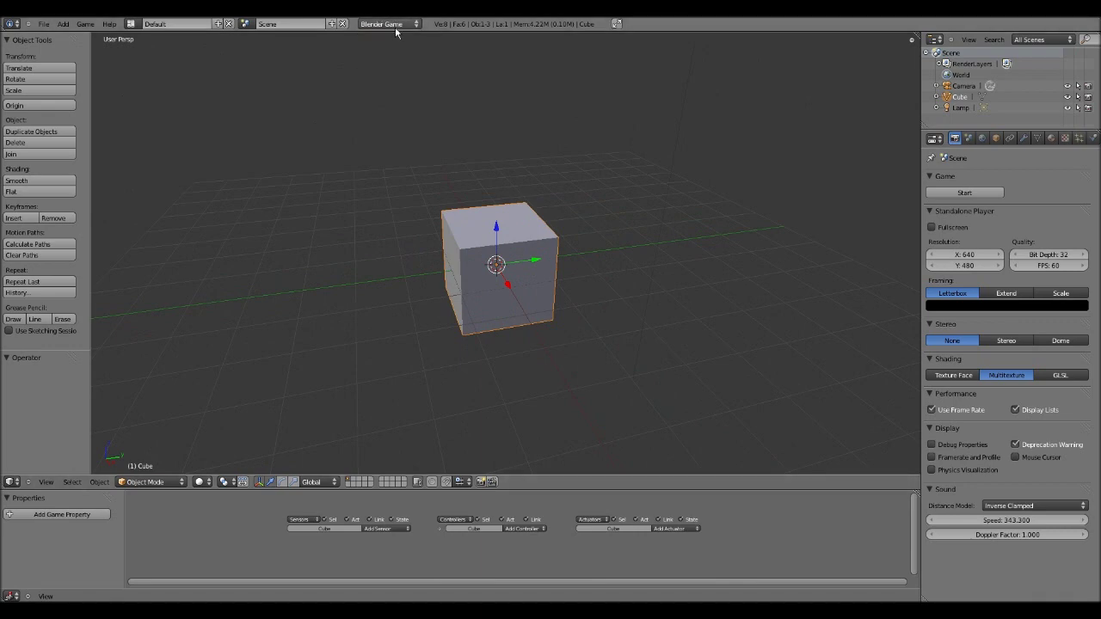
{"action": "left_click", "coordinate": [394, 26]}
{"action": "left_click", "coordinate": [403, 34]}
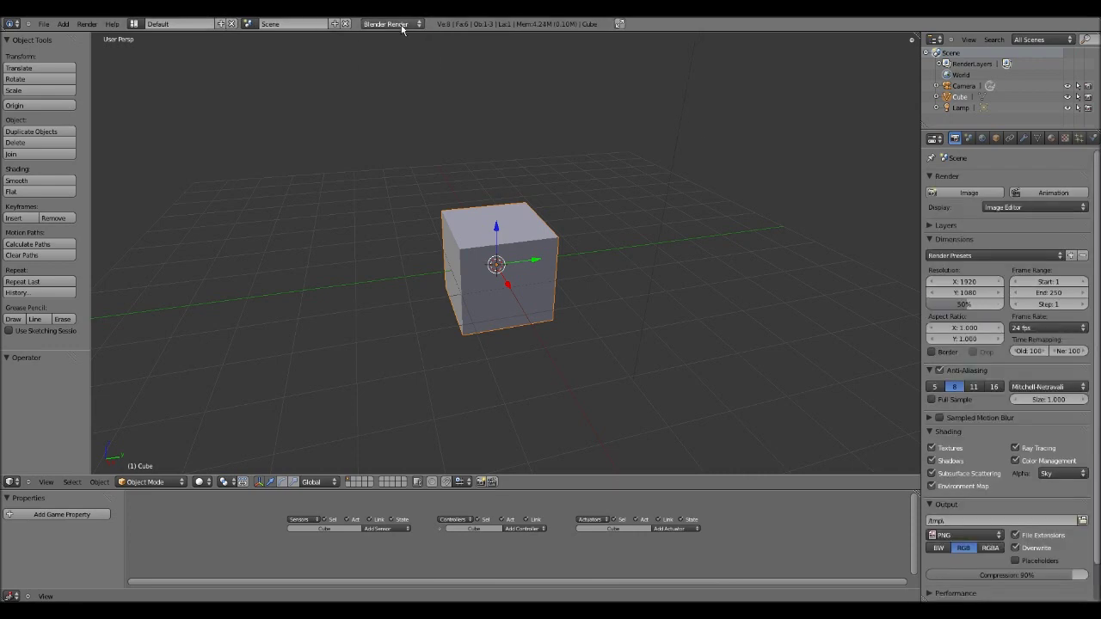
{"action": "left_click", "coordinate": [402, 27]}
{"action": "left_click", "coordinate": [397, 52]}
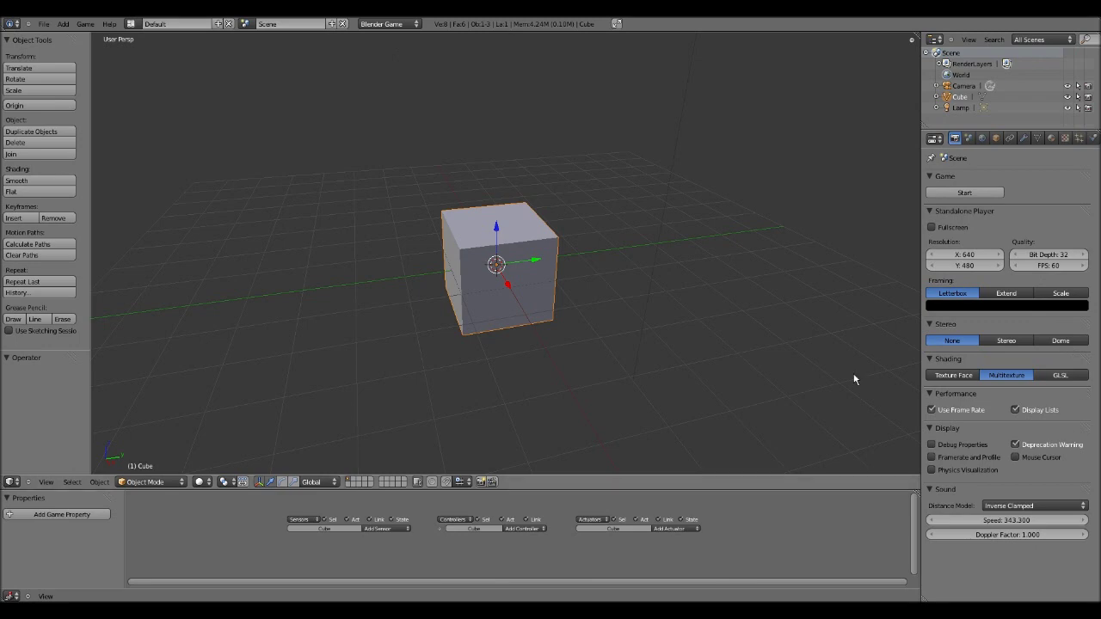
Delete the default cube from the scene.
{"action": "middle_click_drag", "start_coordinate": [577, 273], "coordinate": [648, 280]}
{"action": "scroll", "coordinate": [585, 262], "scroll_direction": "down", "scroll_amount": 3}
{"action": "scroll", "coordinate": [543, 262], "scroll_direction": "up", "scroll_amount": 3}
{"action": "middle_click_drag", "start_coordinate": [542, 265], "coordinate": [559, 276]}
{"action": "key", "text": "x"}
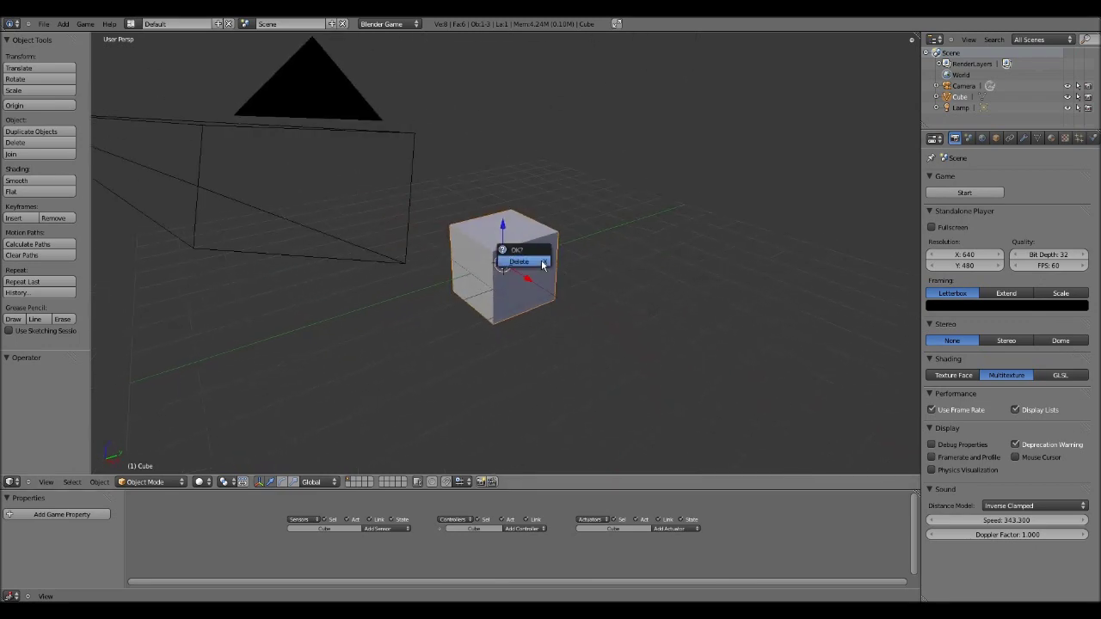
{"action": "left_click", "coordinate": [541, 258]}
Add a UV sphere at the centre of the scene.
{"action": "scroll", "coordinate": [505, 274], "scroll_direction": "down", "scroll_amount": 5}
{"action": "key", "text": "space"}
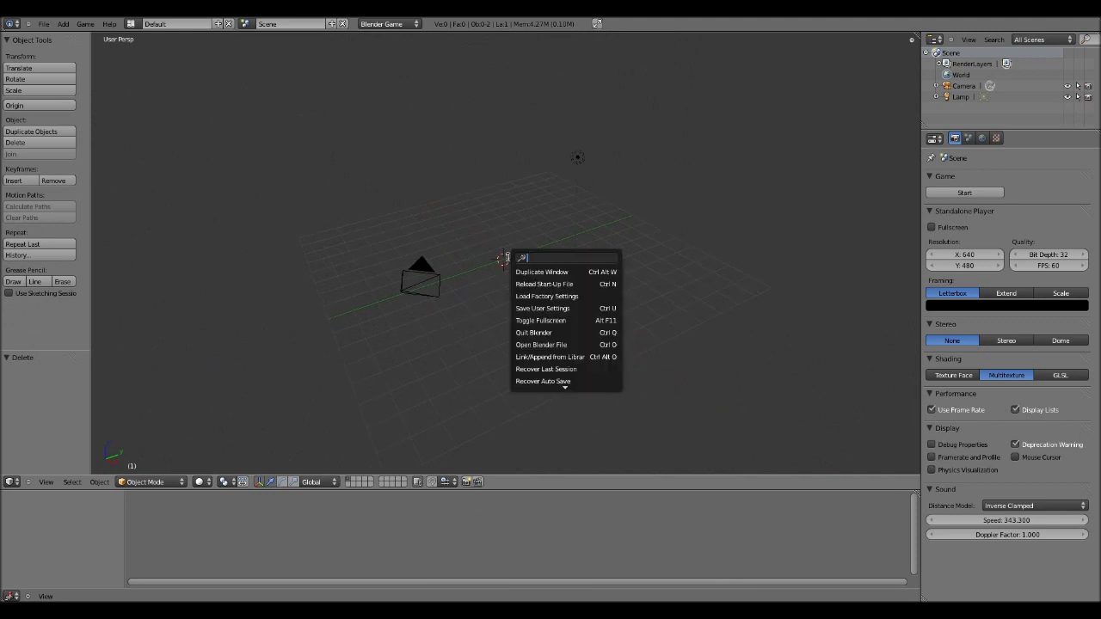
{"action": "type", "text": "uv sp"}
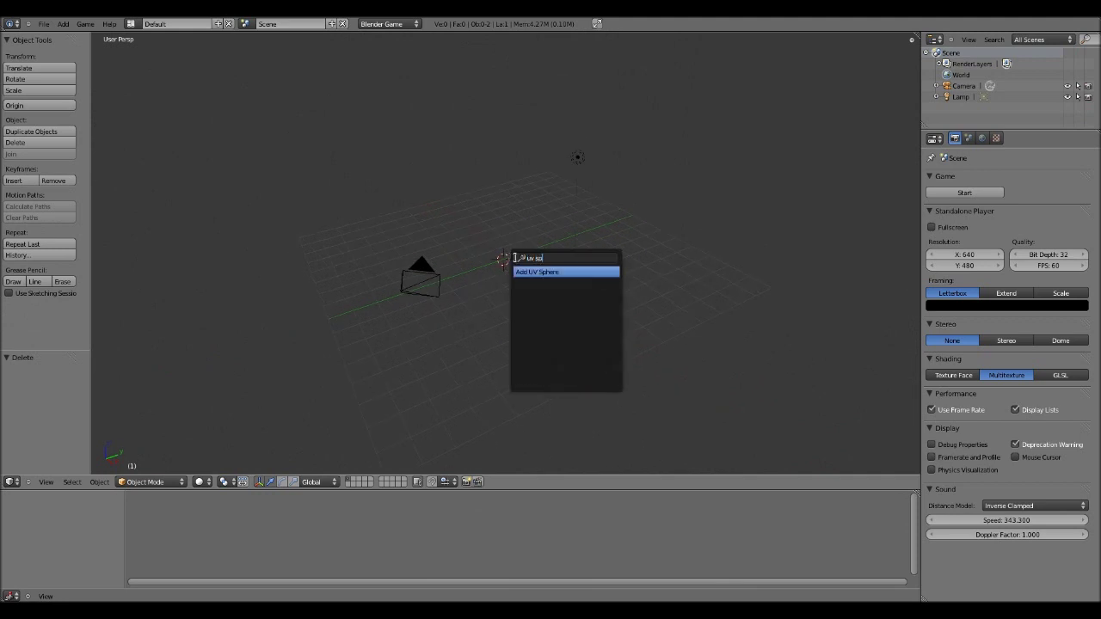
{"action": "left_click", "coordinate": [554, 272]}
{"action": "scroll", "coordinate": [551, 275], "scroll_direction": "up", "scroll_amount": 8}
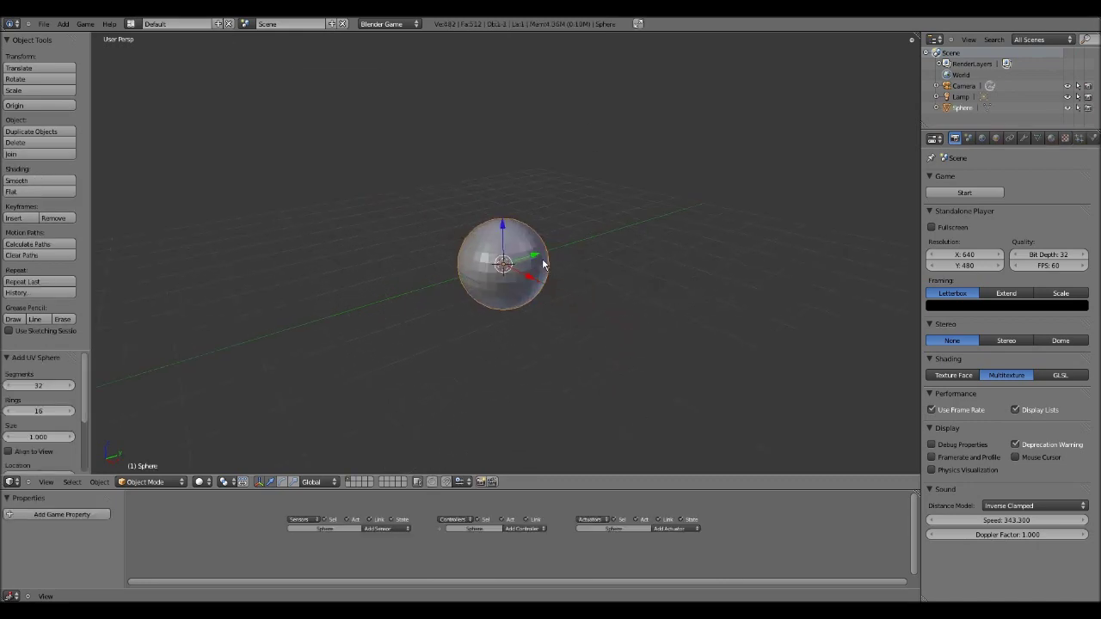
{"action": "scroll", "coordinate": [540, 280], "scroll_direction": "down", "scroll_amount": 6}
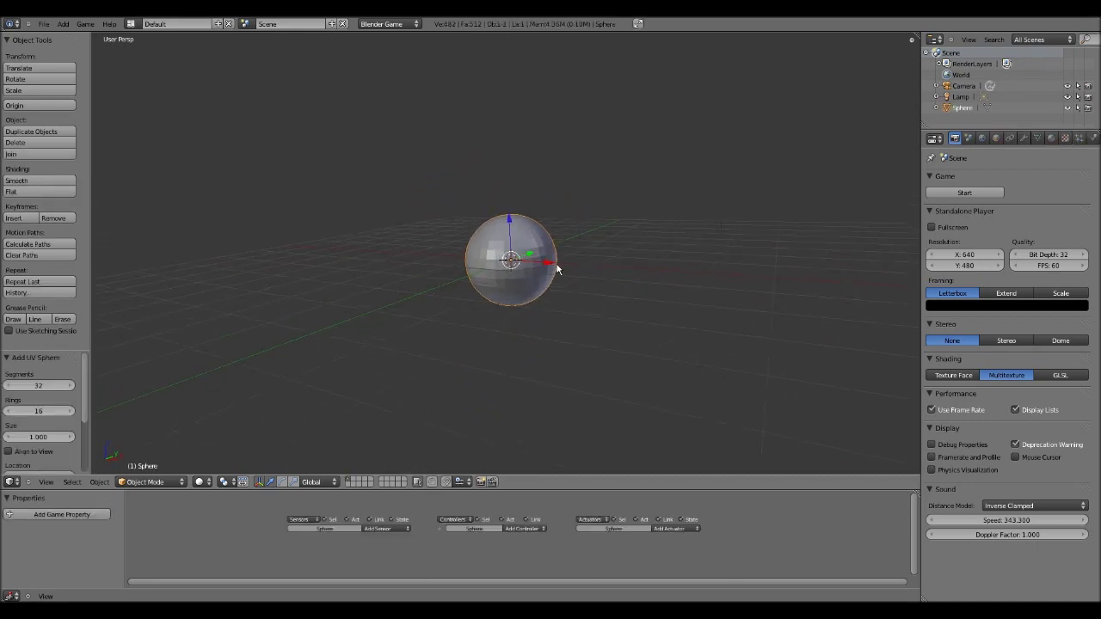
Reduce the new UV sphere's segments to 17.
{"action": "left_click", "coordinate": [9, 388]}
{"action": "left_click", "coordinate": [9, 388]}
{"action": "left_click", "coordinate": [10, 388]}
{"action": "left_click", "coordinate": [9, 388]}
{"action": "left_click", "coordinate": [9, 388]}
{"action": "left_click", "coordinate": [9, 388]}
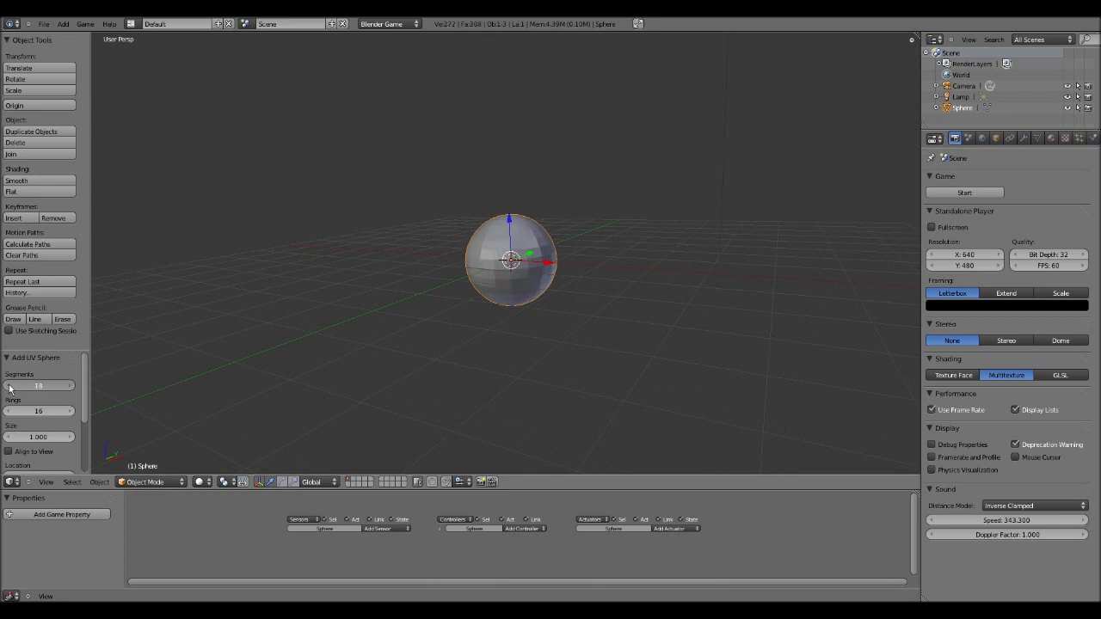
{"action": "left_click", "coordinate": [8, 386]}
{"action": "left_click", "coordinate": [9, 386]}
{"action": "left_click", "coordinate": [8, 386]}
{"action": "left_click", "coordinate": [9, 386]}
{"action": "left_click", "coordinate": [9, 386]}
{"action": "left_click", "coordinate": [8, 386]}
{"action": "scroll", "coordinate": [443, 331], "scroll_direction": "up", "scroll_amount": 4}
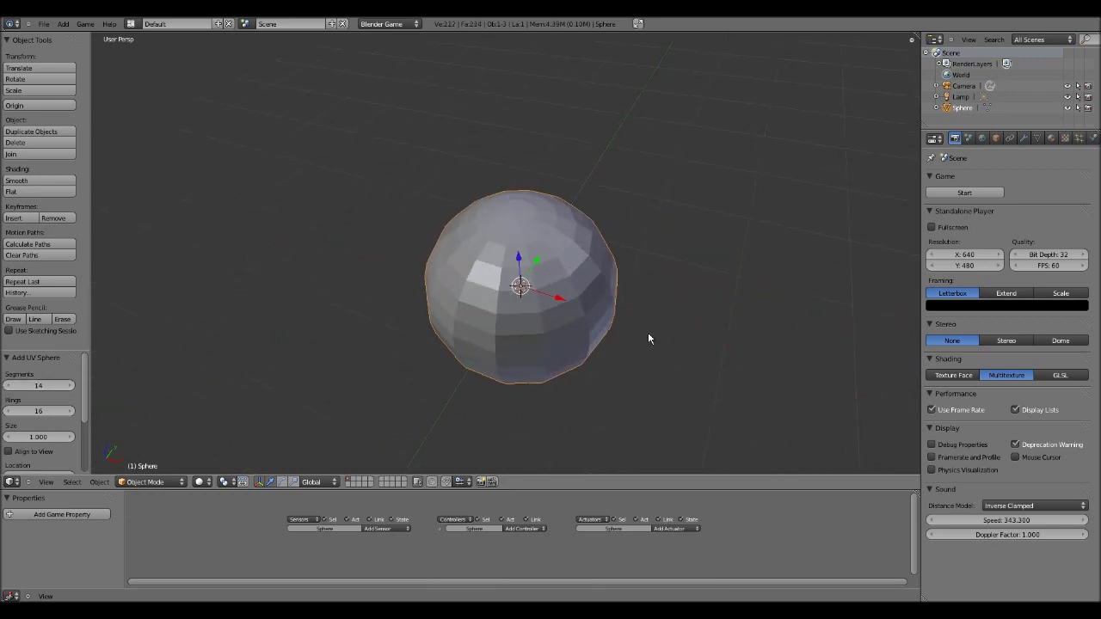
{"action": "middle_click_drag", "start_coordinate": [650, 336], "coordinate": [497, 368]}
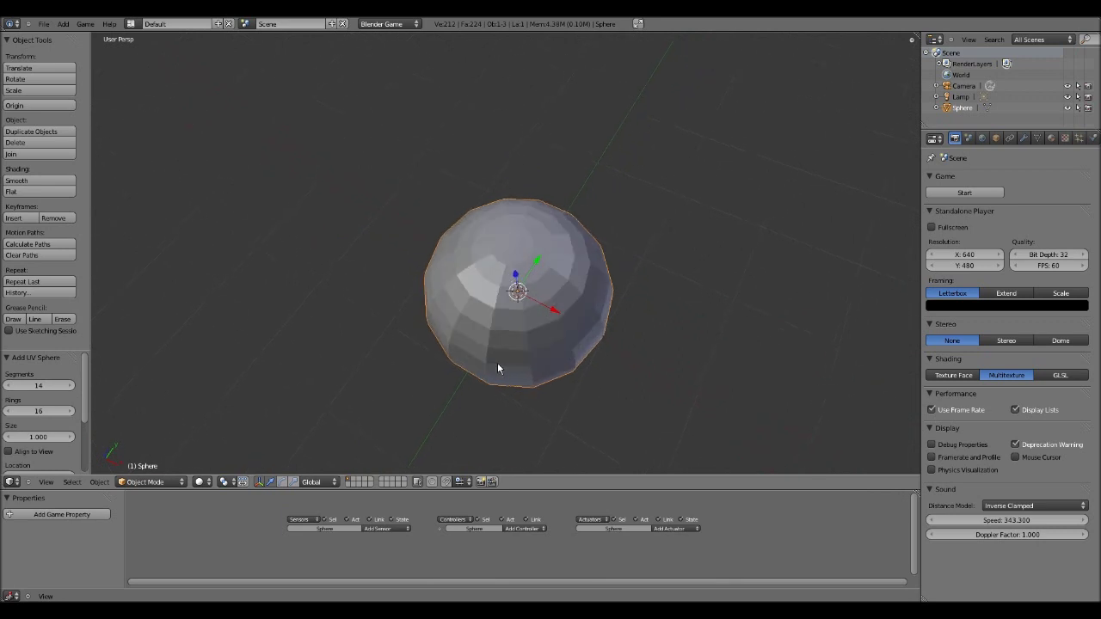
{"action": "left_click", "coordinate": [70, 386]}
{"action": "left_click", "coordinate": [71, 386]}
{"action": "left_click", "coordinate": [70, 386]}
{"action": "middle_click_drag", "start_coordinate": [472, 318], "coordinate": [447, 245]}
Reduce the UV sphere's rings to 14.
{"action": "left_click", "coordinate": [7, 411]}
{"action": "left_click", "coordinate": [7, 411]}
{"action": "middle_click_drag", "start_coordinate": [236, 383], "coordinate": [527, 294]}
{"action": "scroll", "coordinate": [614, 260], "scroll_direction": "down", "scroll_amount": 2}
{"action": "scroll", "coordinate": [603, 253], "scroll_direction": "up", "scroll_amount": 3}
{"action": "scroll", "coordinate": [601, 279], "scroll_direction": "down", "scroll_amount": 4}
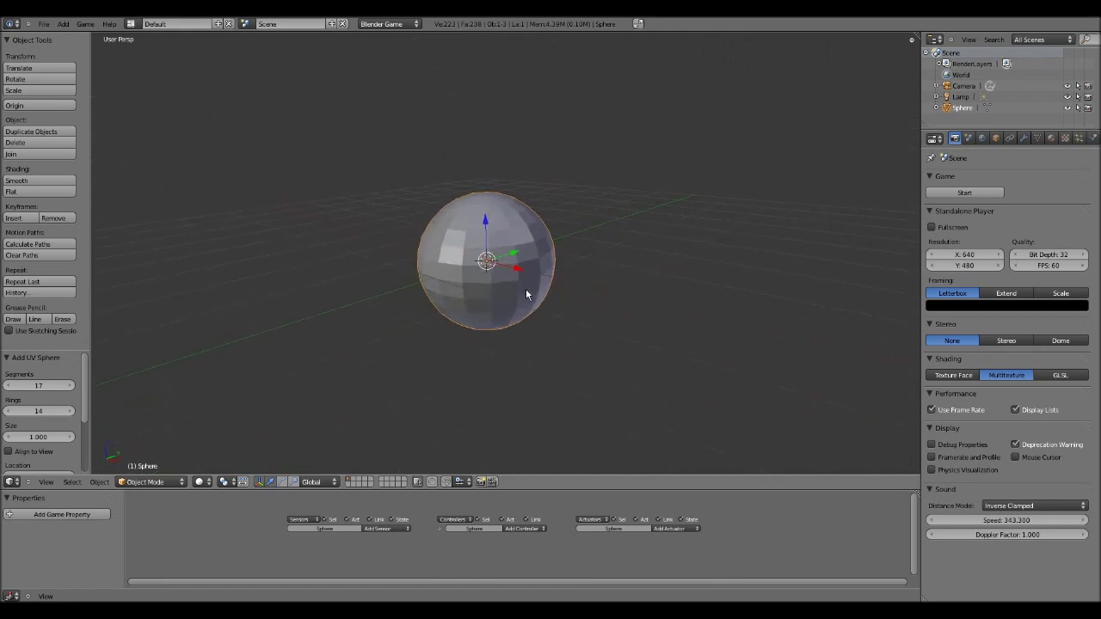
{"action": "scroll", "coordinate": [527, 280], "scroll_direction": "down", "scroll_amount": 2}
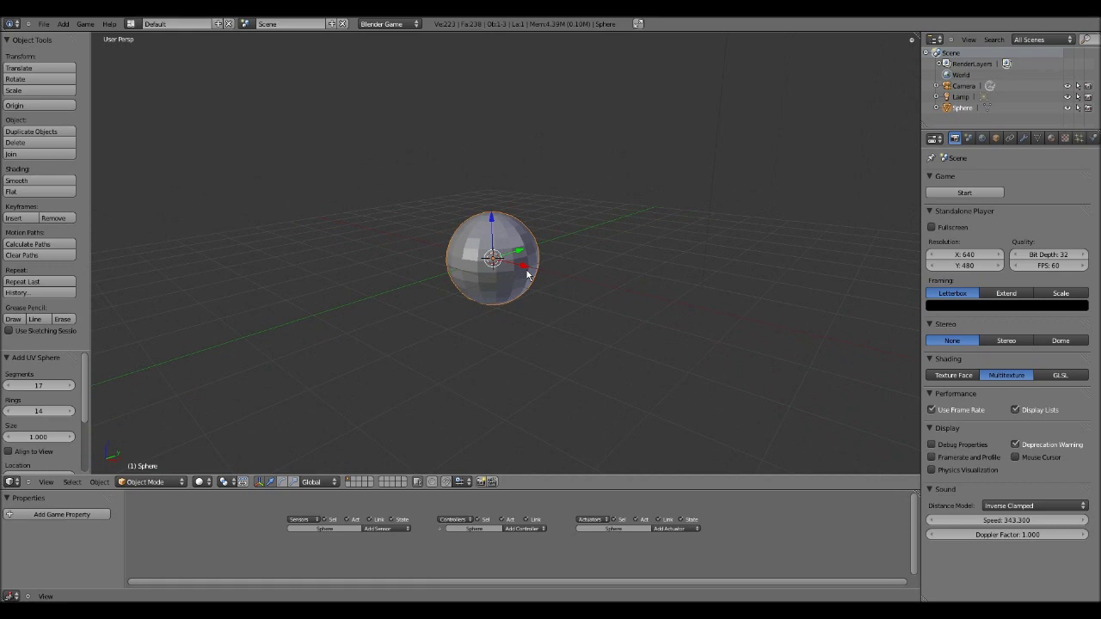
{"action": "middle_click_drag", "start_coordinate": [527, 273], "coordinate": [507, 289]}
{"action": "scroll", "coordinate": [507, 288], "scroll_direction": "up", "scroll_amount": 3}
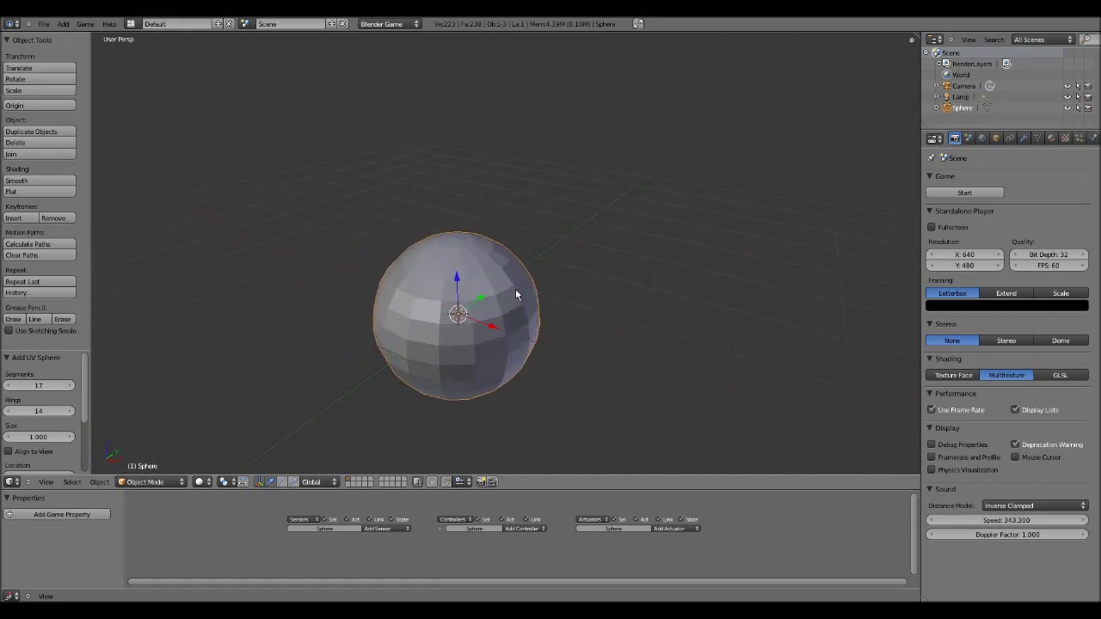
Examine the sphere's mesh in edit mode from several angles and distances.
{"action": "key", "text": "Tab"}
{"action": "middle_click_drag", "start_coordinate": [515, 290], "coordinate": [561, 252]}
{"action": "key", "text": "w"}
{"action": "scroll", "coordinate": [524, 269], "scroll_direction": "down", "scroll_amount": 2}
{"action": "scroll", "coordinate": [465, 325], "scroll_direction": "up", "scroll_amount": 5}
{"action": "scroll", "coordinate": [550, 277], "scroll_direction": "down", "scroll_amount": 4}
{"action": "scroll", "coordinate": [573, 189], "scroll_direction": "down", "scroll_amount": 4}
{"action": "scroll", "coordinate": [573, 189], "scroll_direction": "up", "scroll_amount": 4}
{"action": "scroll", "coordinate": [572, 210], "scroll_direction": "down", "scroll_amount": 2}
{"action": "middle_click_drag", "start_coordinate": [573, 211], "coordinate": [456, 249]}
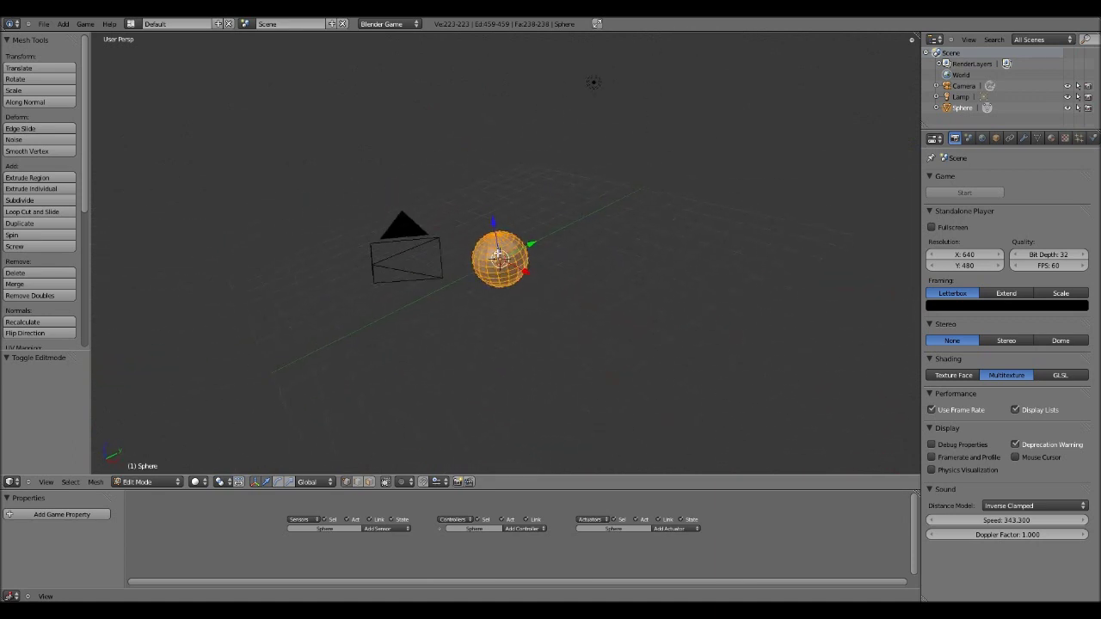
{"action": "middle_click_drag", "start_coordinate": [600, 207], "coordinate": [559, 229]}
{"action": "middle_click_drag", "start_coordinate": [559, 229], "coordinate": [582, 270], "text": "shift"}
{"action": "middle_click_drag", "start_coordinate": [486, 297], "coordinate": [618, 172]}
{"action": "scroll", "coordinate": [537, 300], "scroll_direction": "up", "scroll_amount": 5}
{"action": "middle_click_drag", "start_coordinate": [570, 329], "coordinate": [490, 327]}
{"action": "scroll", "coordinate": [520, 279], "scroll_direction": "up", "scroll_amount": 2}
{"action": "scroll", "coordinate": [490, 327], "scroll_direction": "down", "scroll_amount": 1}
{"action": "middle_click_drag", "start_coordinate": [510, 303], "coordinate": [570, 307]}
{"action": "scroll", "coordinate": [503, 308], "scroll_direction": "up", "scroll_amount": 2}
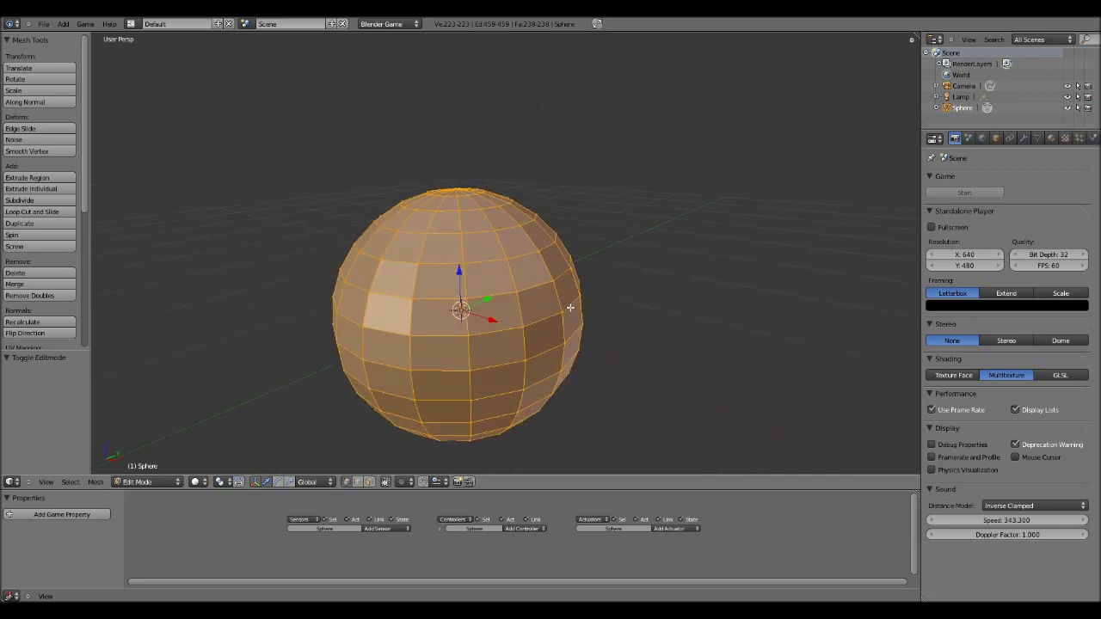
Compare the sphere's faceted surface in object mode with its mesh in edit mode.
{"action": "key", "text": "w"}
{"action": "key", "text": "Tab"}
{"action": "scroll", "coordinate": [525, 285], "scroll_direction": "down", "scroll_amount": 3}
{"action": "middle_click_drag", "start_coordinate": [522, 285], "coordinate": [528, 318]}
{"action": "scroll", "coordinate": [496, 316], "scroll_direction": "up", "scroll_amount": 4}
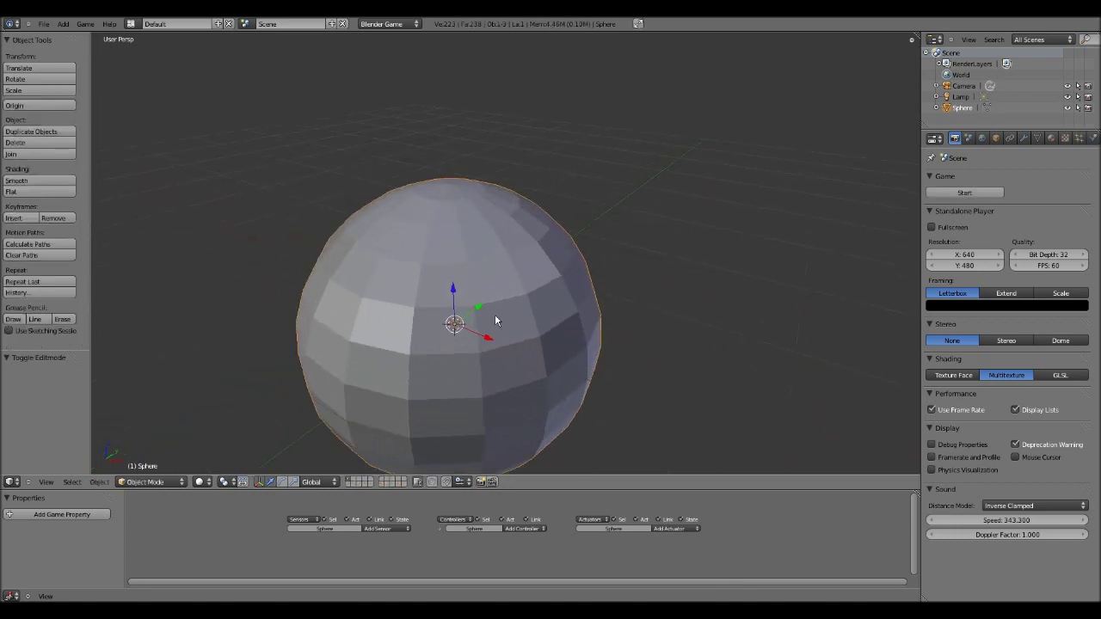
{"action": "scroll", "coordinate": [507, 305], "scroll_direction": "down", "scroll_amount": 3}
{"action": "key", "text": "Tab"}
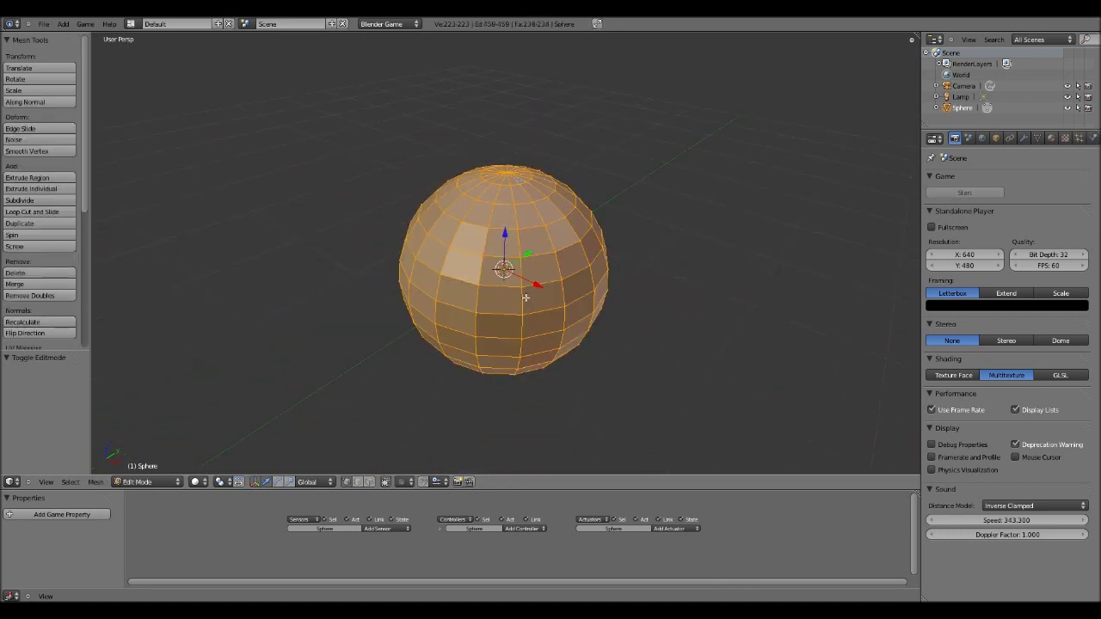
{"action": "middle_click_drag", "start_coordinate": [525, 298], "coordinate": [525, 224]}
{"action": "key", "text": "Tab"}
{"action": "scroll", "coordinate": [594, 263], "scroll_direction": "down", "scroll_amount": 3}
{"action": "scroll", "coordinate": [521, 276], "scroll_direction": "up", "scroll_amount": 1}
{"action": "scroll", "coordinate": [522, 280], "scroll_direction": "up", "scroll_amount": 2}
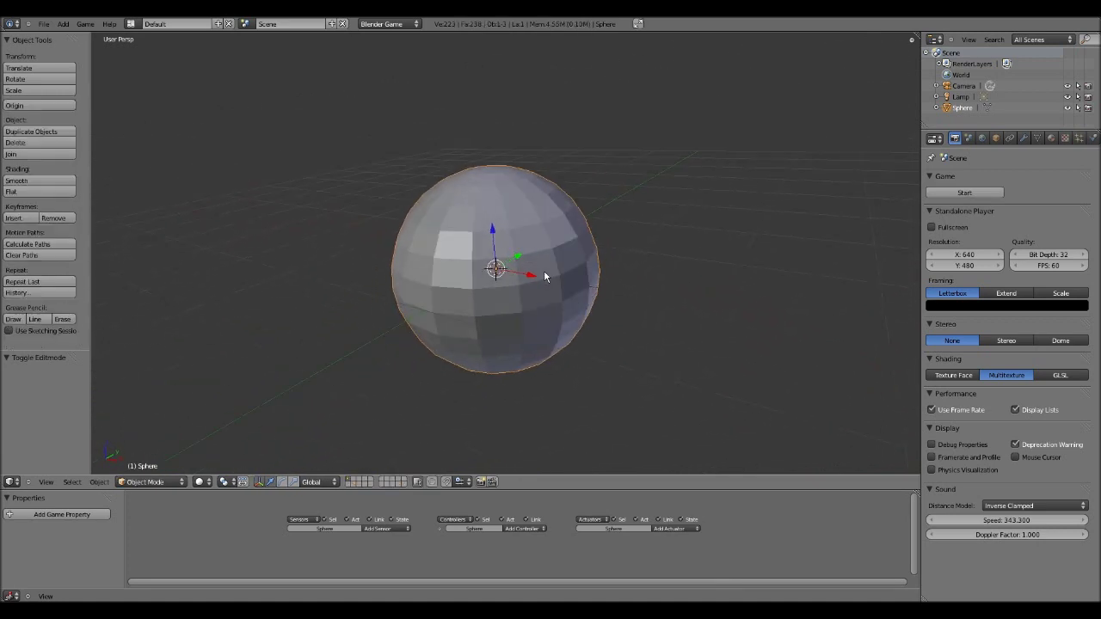
Apply Shade Smooth to the whole sphere mesh in edit mode and return to object mode.
{"action": "key", "text": "Tab"}
{"action": "key", "text": "w"}
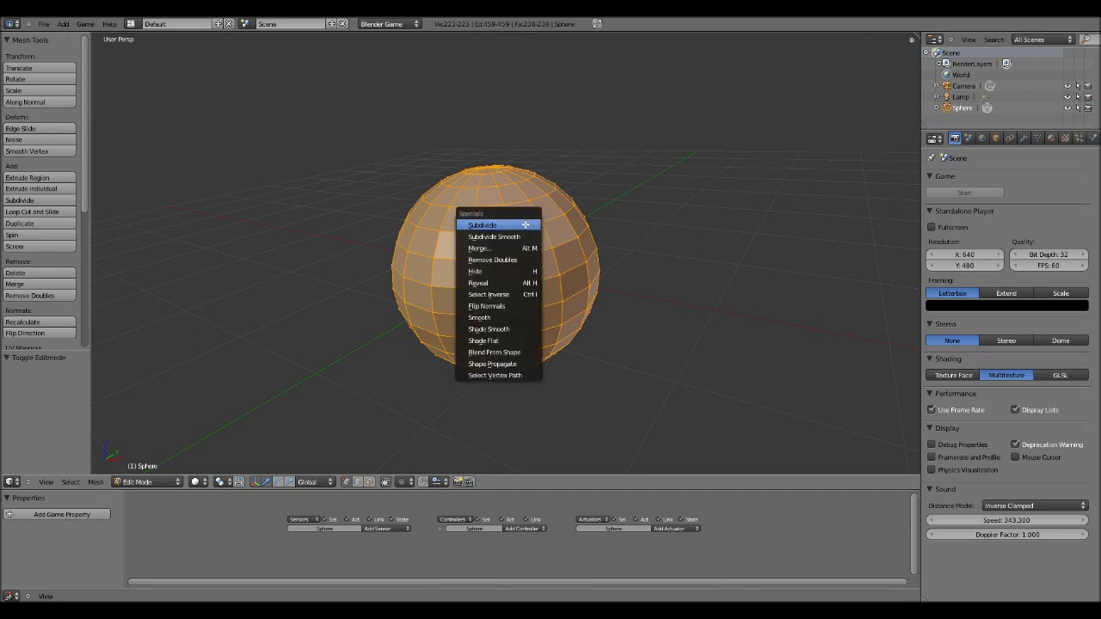
{"action": "left_click", "coordinate": [505, 330]}
{"action": "scroll", "coordinate": [515, 326], "scroll_direction": "down", "scroll_amount": 4}
{"action": "key", "text": "Tab"}
{"action": "middle_click_drag", "start_coordinate": [515, 326], "coordinate": [547, 393]}
{"action": "scroll", "coordinate": [484, 364], "scroll_direction": "up", "scroll_amount": 4}
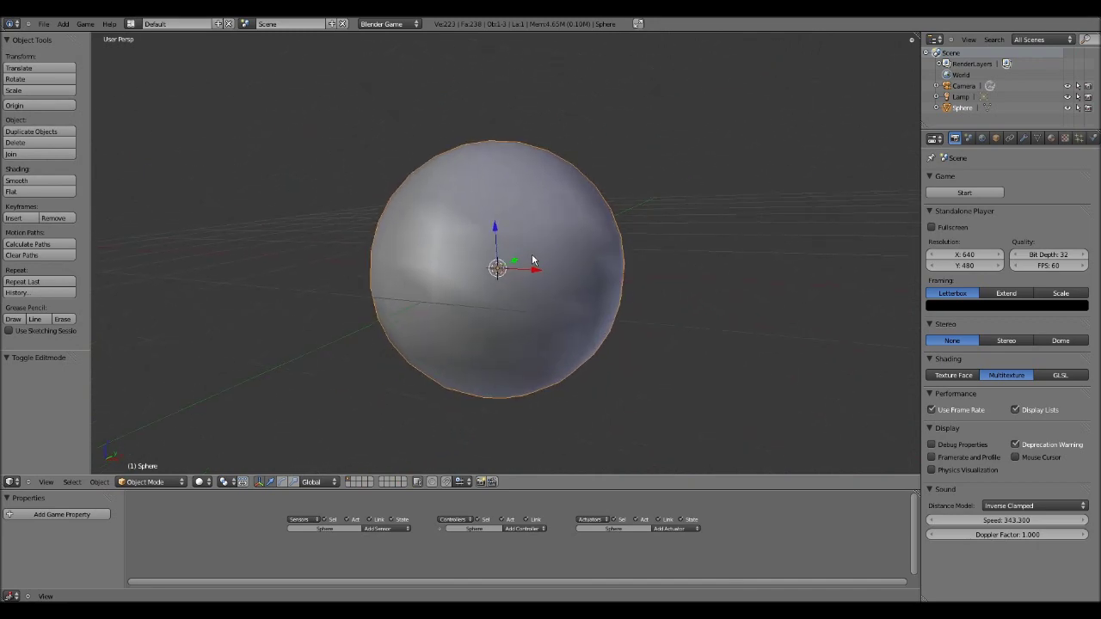
{"action": "scroll", "coordinate": [531, 257], "scroll_direction": "down", "scroll_amount": 2}
{"action": "middle_click_drag", "start_coordinate": [527, 290], "coordinate": [543, 324]}
{"action": "scroll", "coordinate": [532, 311], "scroll_direction": "down", "scroll_amount": 2}
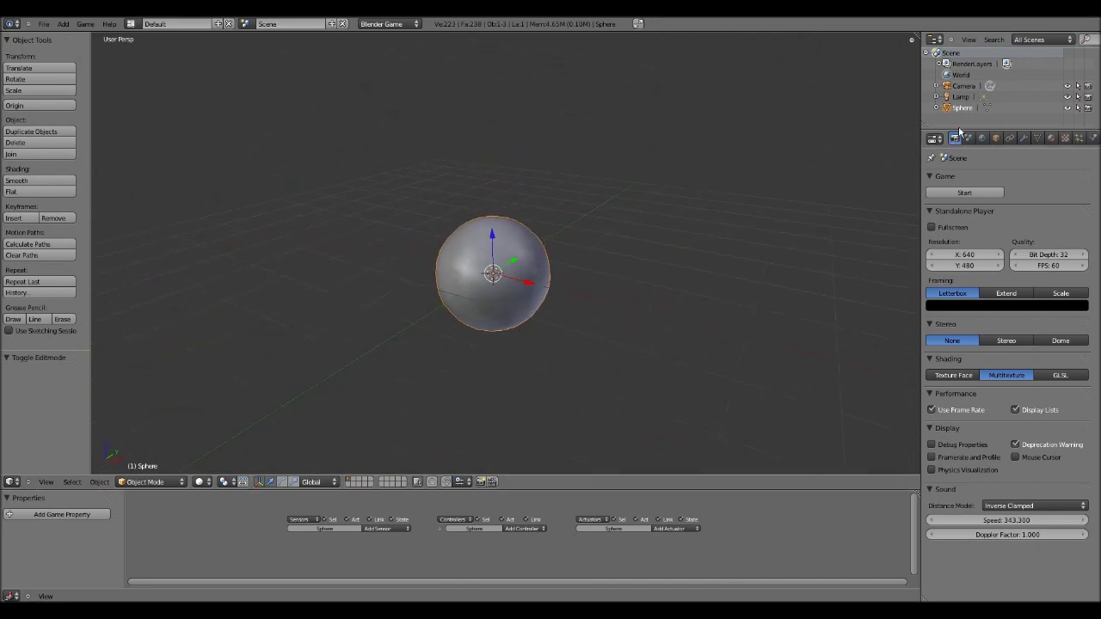
Change the Outliner area to a UV/Image Editor and enlarge it in both height and width.
{"action": "left_click_drag", "start_coordinate": [957, 127], "coordinate": [954, 218]}
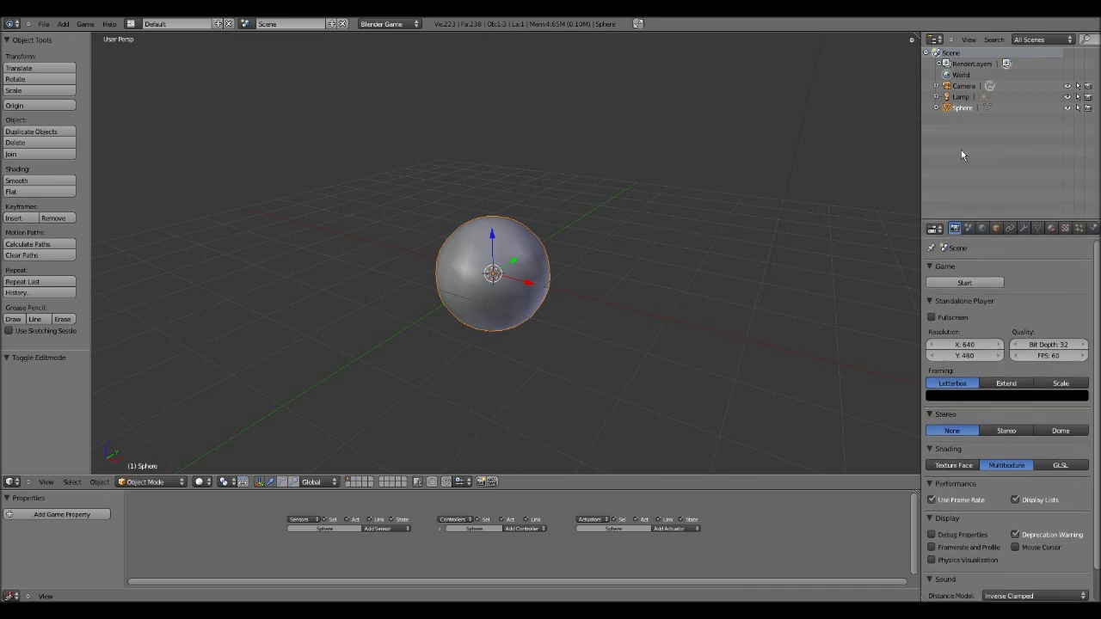
{"action": "left_click_drag", "start_coordinate": [954, 222], "coordinate": [955, 234]}
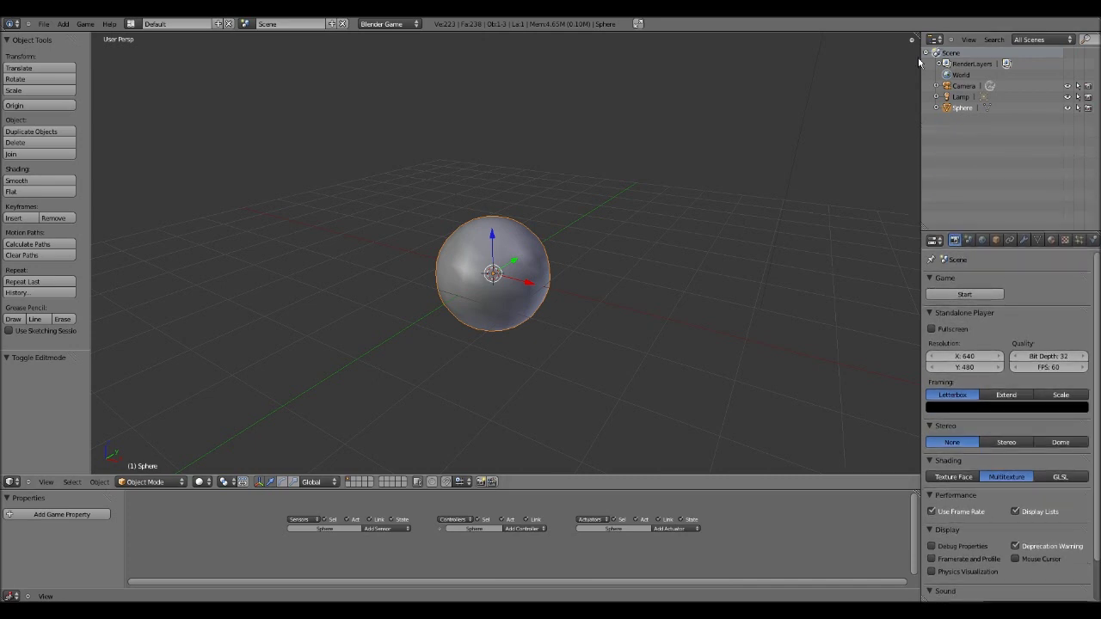
{"action": "left_click", "coordinate": [936, 39]}
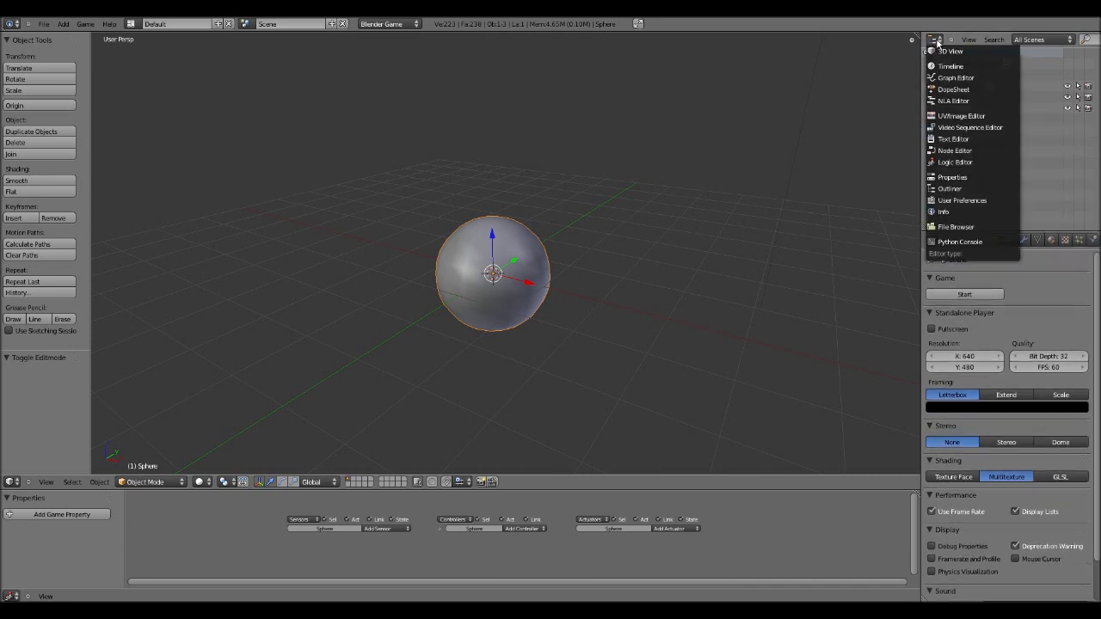
{"action": "left_click", "coordinate": [970, 115]}
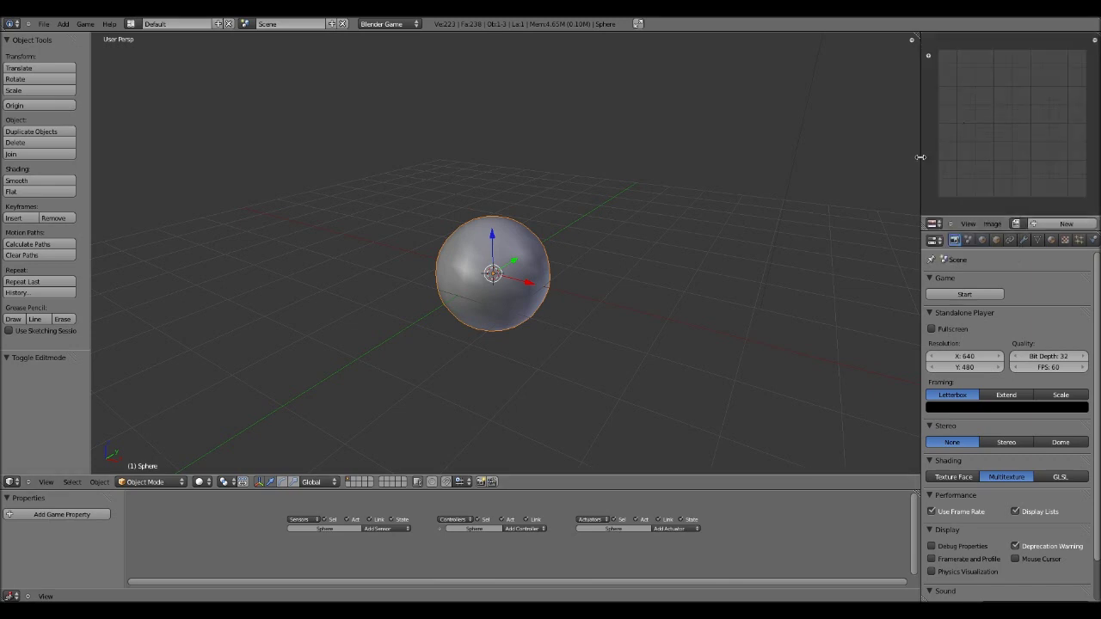
{"action": "left_click_drag", "start_coordinate": [919, 160], "coordinate": [749, 176]}
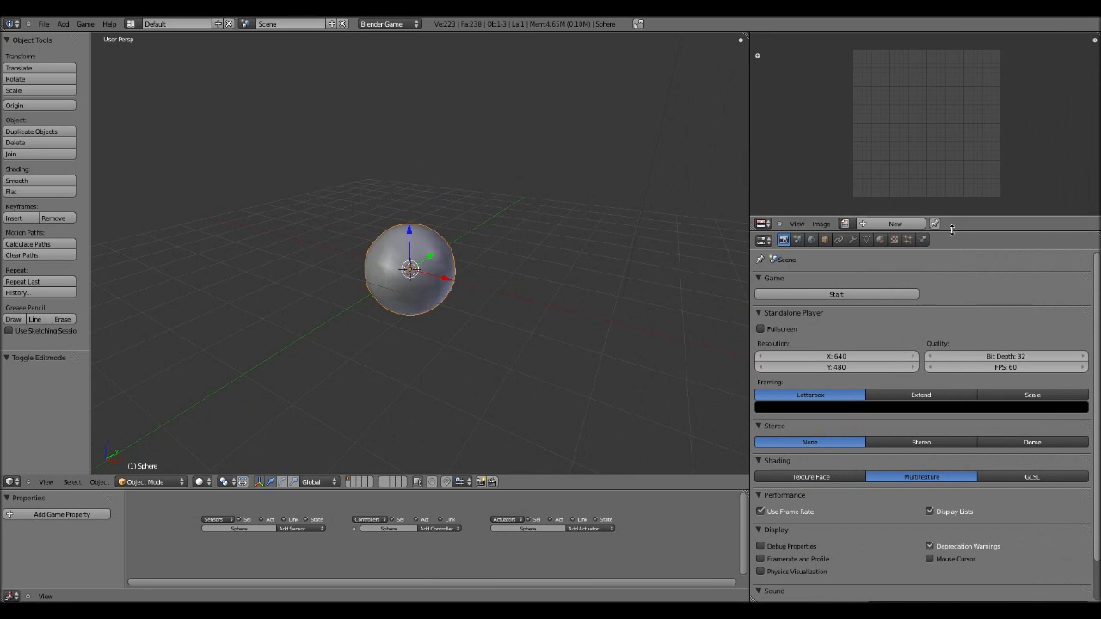
{"action": "left_click_drag", "start_coordinate": [946, 220], "coordinate": [863, 382]}
Open the image D Logo.png from the Documents\Projects\Logos folder in the UV/Image Editor.
{"action": "left_click", "coordinate": [822, 384]}
{"action": "left_click", "coordinate": [843, 363]}
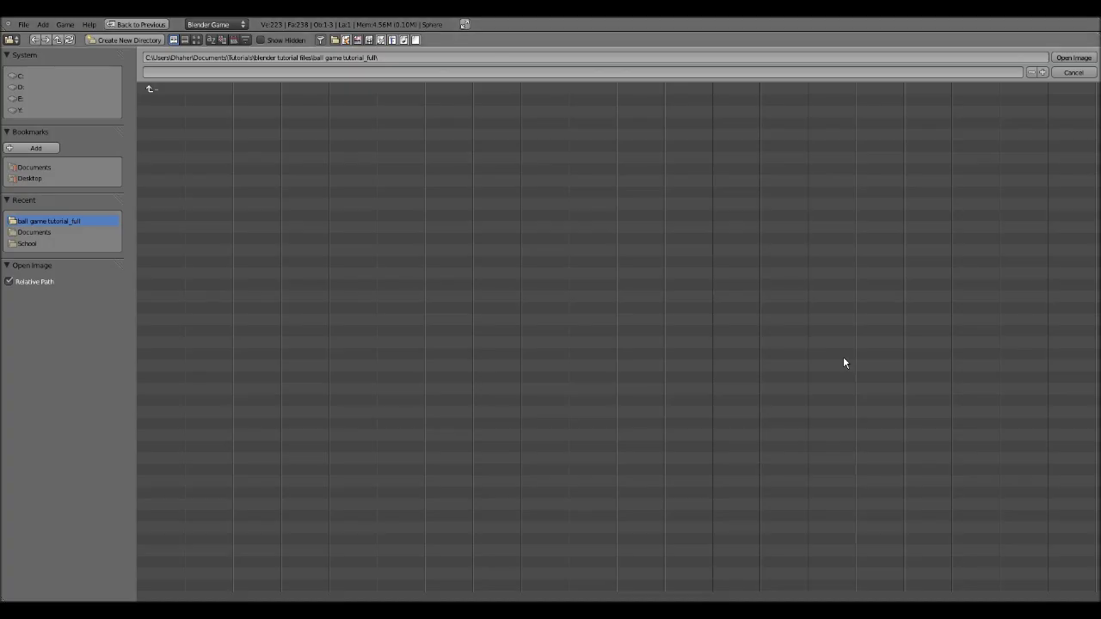
{"action": "left_click", "coordinate": [49, 77]}
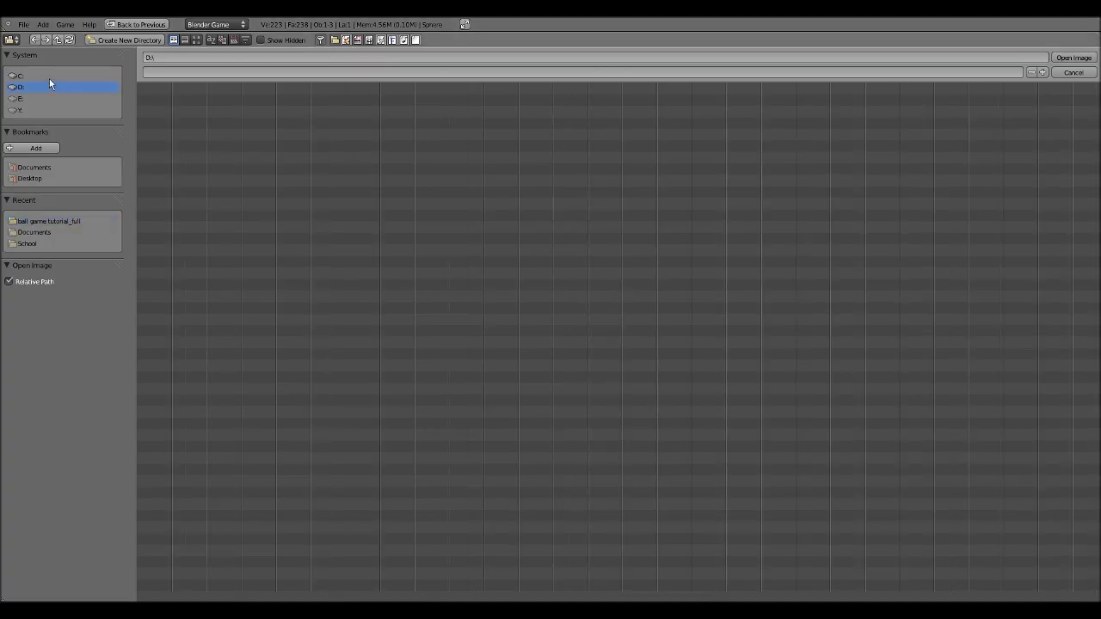
{"action": "left_click", "coordinate": [50, 169]}
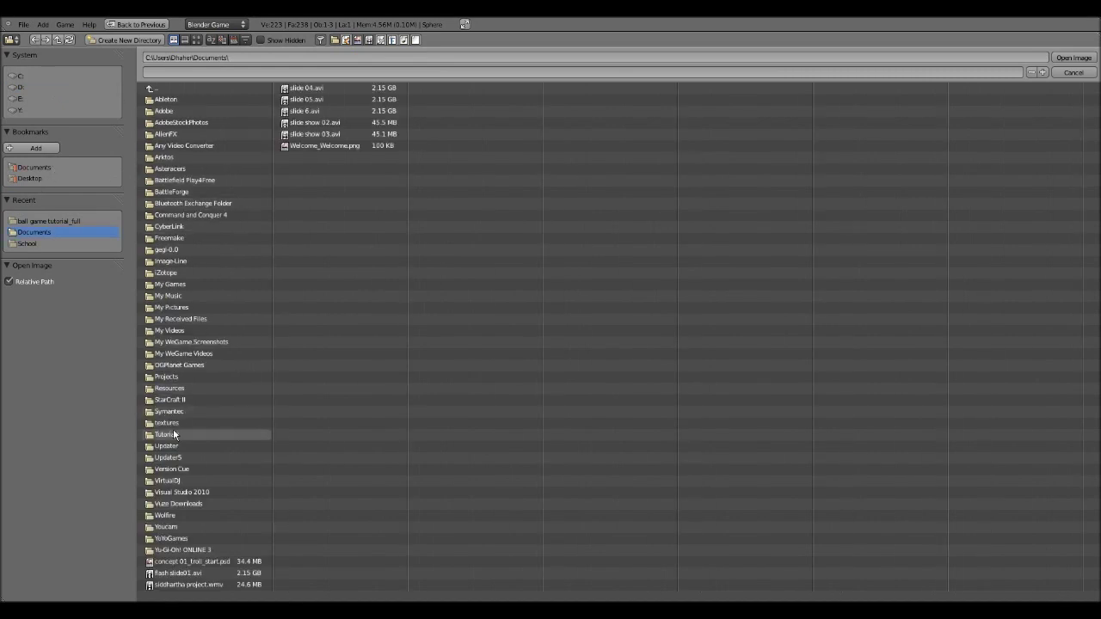
{"action": "left_click", "coordinate": [178, 375]}
{"action": "left_click", "coordinate": [174, 100]}
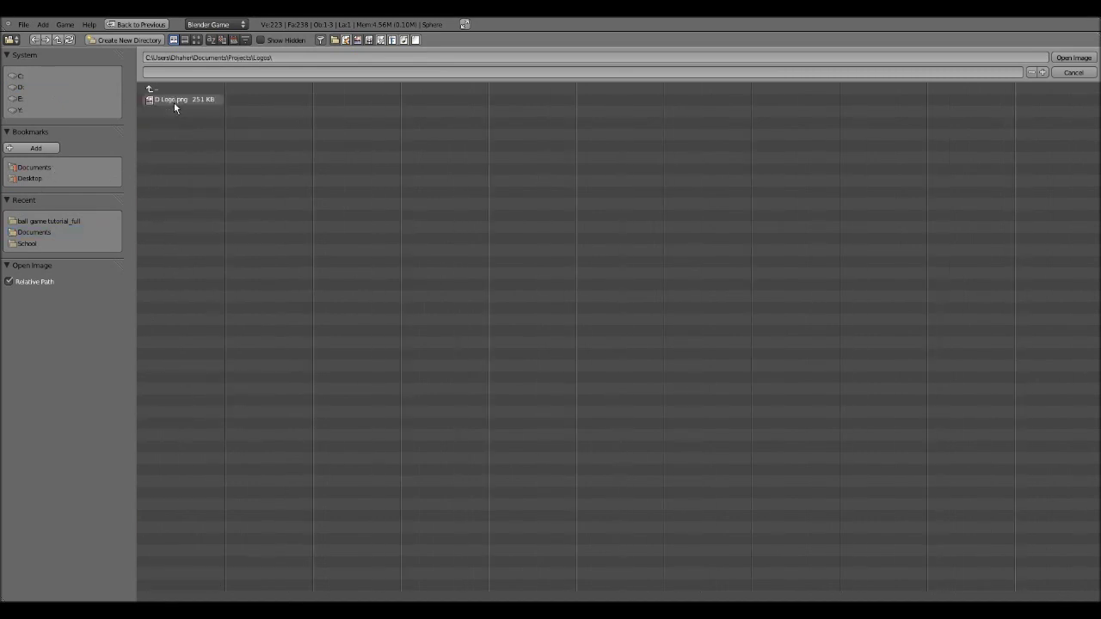
{"action": "left_click", "coordinate": [178, 102]}
{"action": "left_click", "coordinate": [1072, 59]}
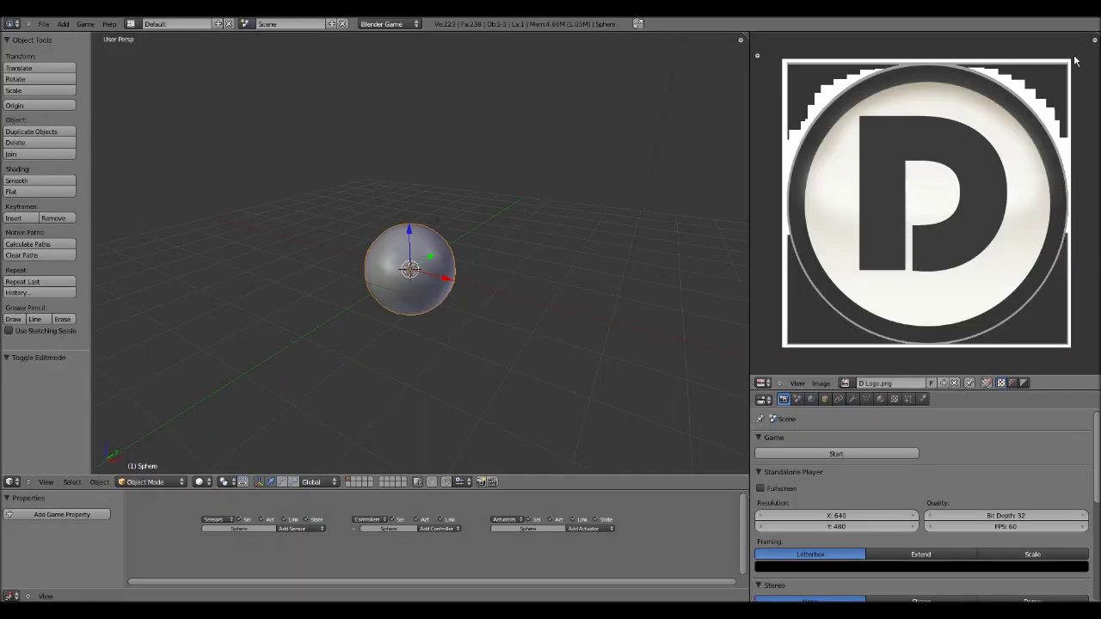
Open the sphere's mesh in edit mode.
{"action": "key", "text": "Tab"}
{"action": "scroll", "coordinate": [450, 281], "scroll_direction": "up", "scroll_amount": 3}
{"action": "scroll", "coordinate": [449, 280], "scroll_direction": "up", "scroll_amount": 3}
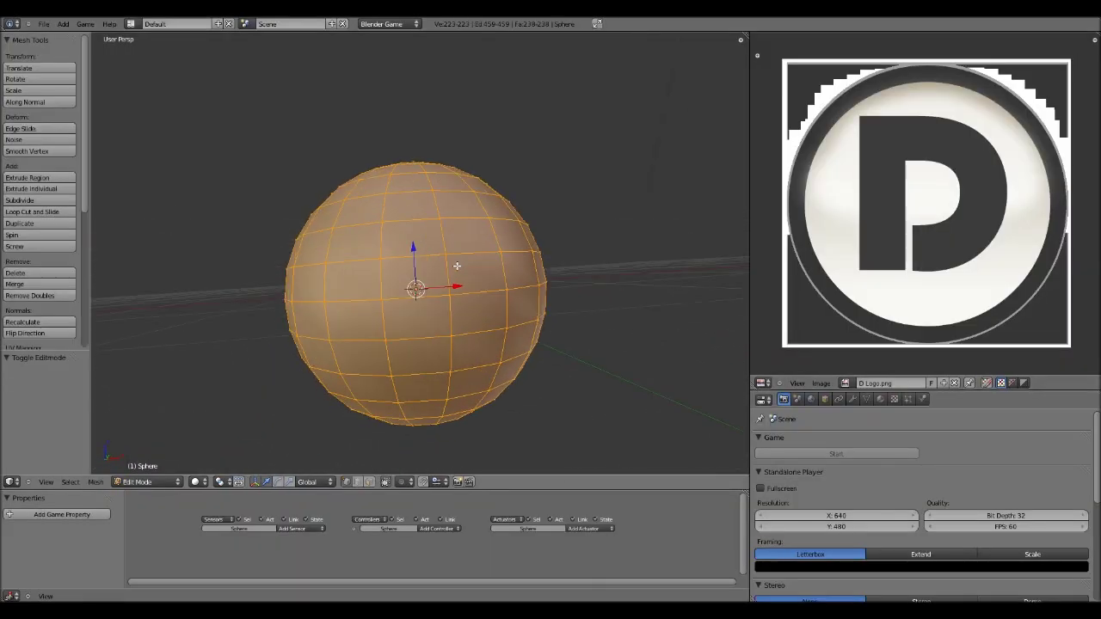
{"action": "right_click", "coordinate": [483, 293], "text": "alt"}
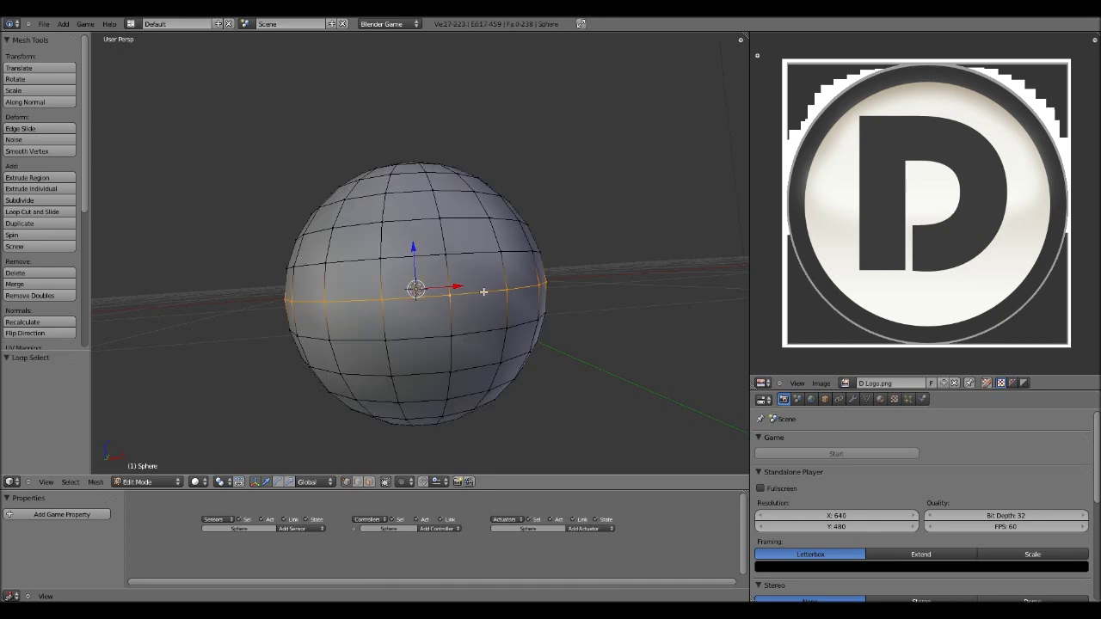
{"action": "scroll", "coordinate": [459, 277], "scroll_direction": "down", "scroll_amount": 3}
{"action": "middle_click_drag", "start_coordinate": [459, 278], "coordinate": [504, 302]}
{"action": "scroll", "coordinate": [504, 302], "scroll_direction": "up", "scroll_amount": 3}
{"action": "middle_click_drag", "start_coordinate": [404, 258], "coordinate": [513, 281]}
{"action": "key", "text": "ctrl+e"}
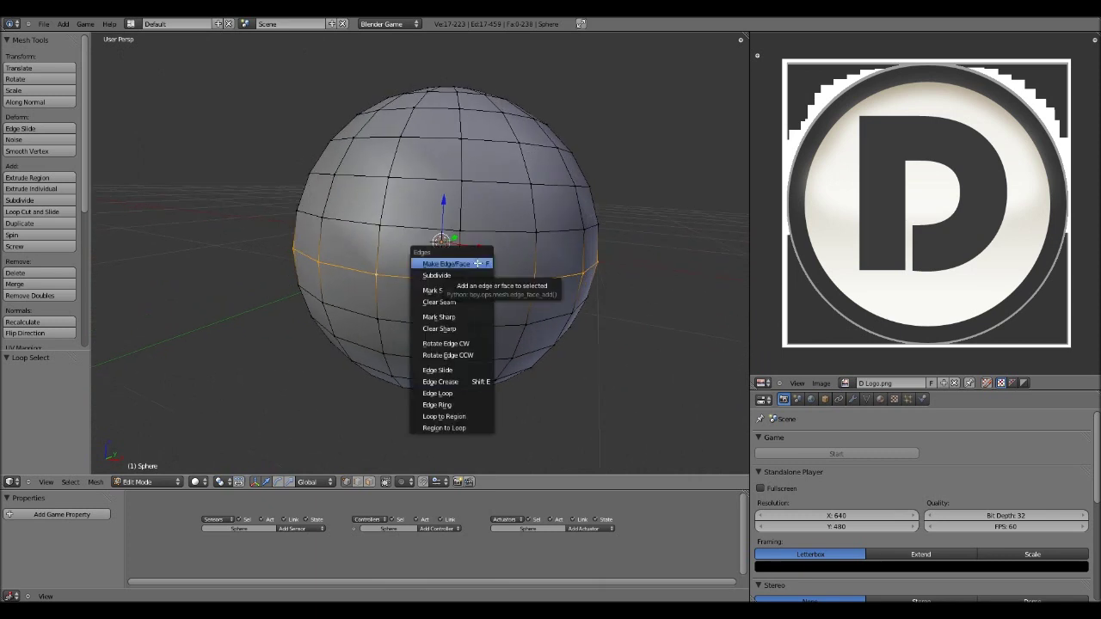
{"action": "scroll", "coordinate": [482, 239], "scroll_direction": "down", "scroll_amount": 4}
{"action": "middle_click_drag", "start_coordinate": [468, 274], "coordinate": [455, 262]}
Project the whole sphere mesh's UVs from the top orthographic view so that they fill the logo image bounds.
{"action": "key", "text": "a"}
{"action": "key", "text": "a"}
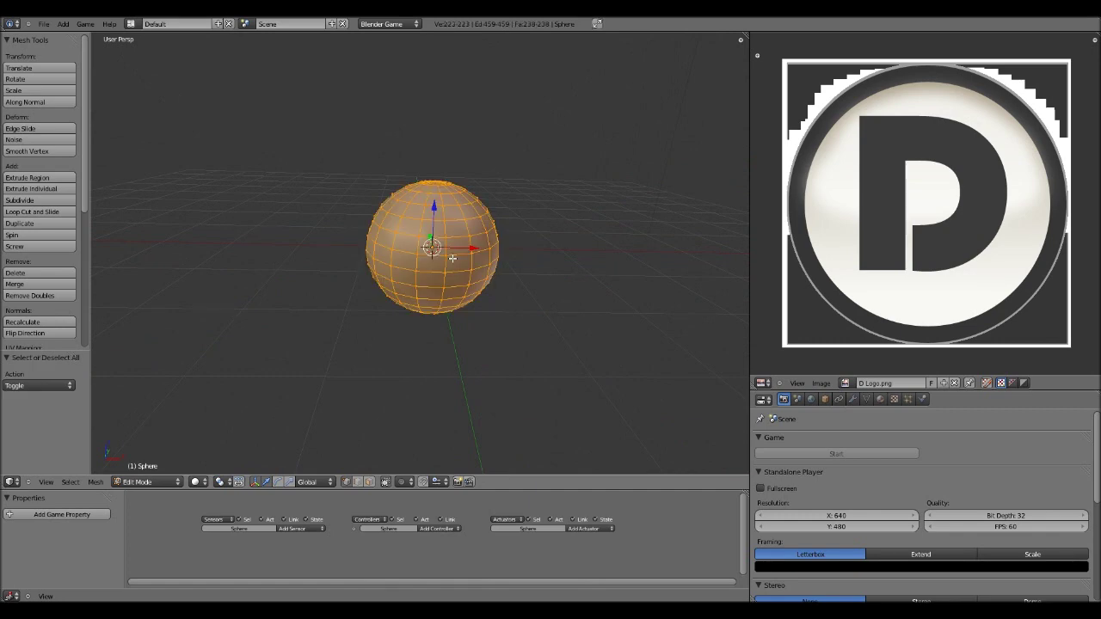
{"action": "left_click", "coordinate": [44, 481]}
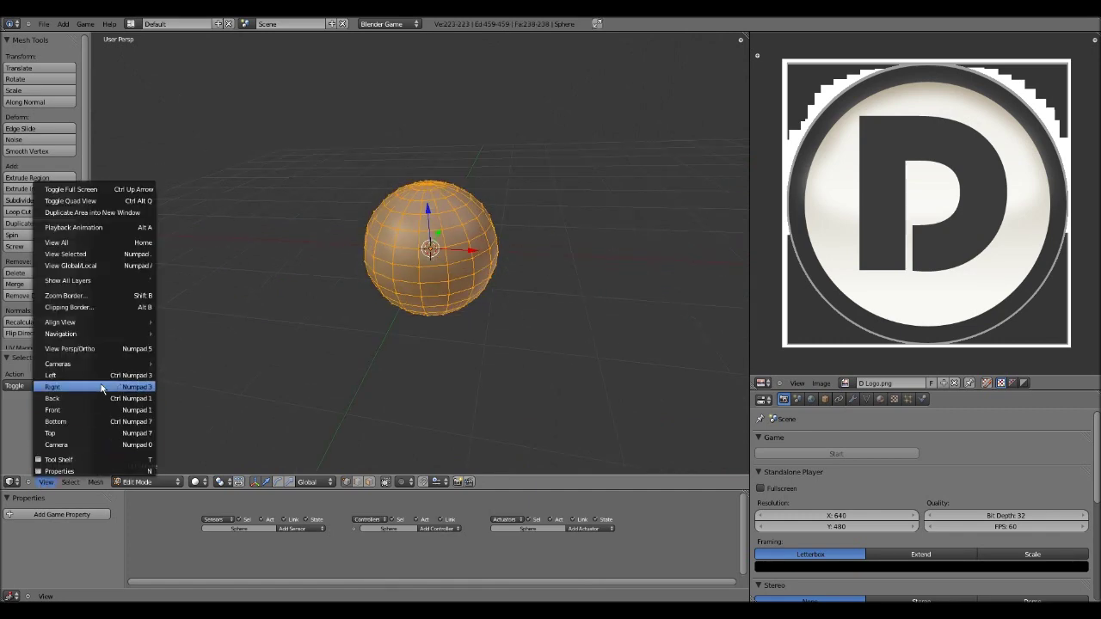
{"action": "left_click", "coordinate": [93, 433]}
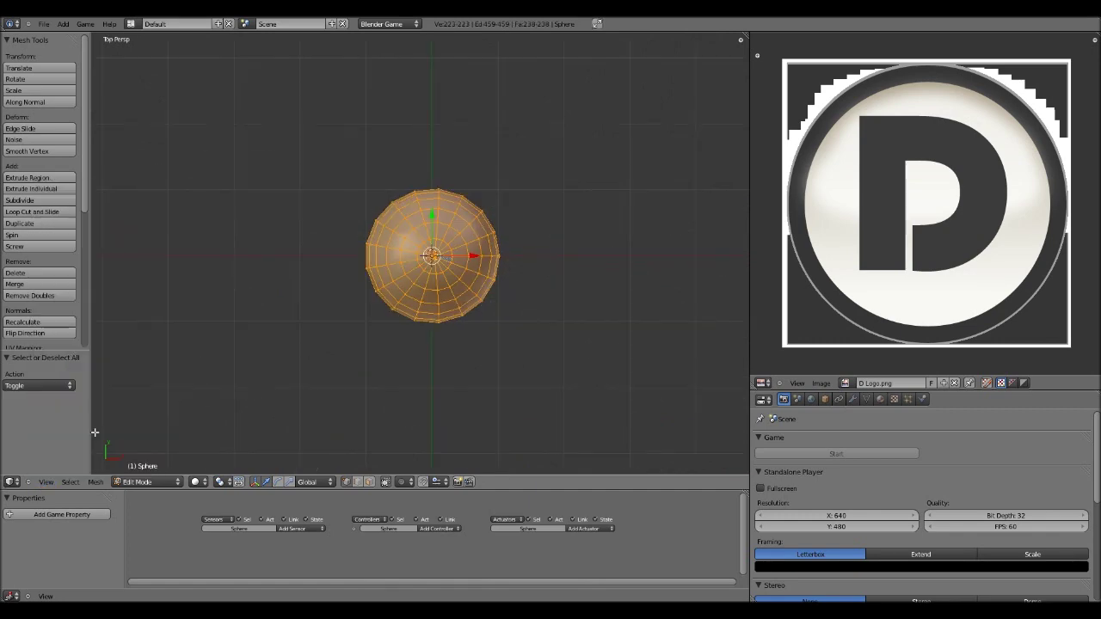
{"action": "left_click", "coordinate": [44, 483]}
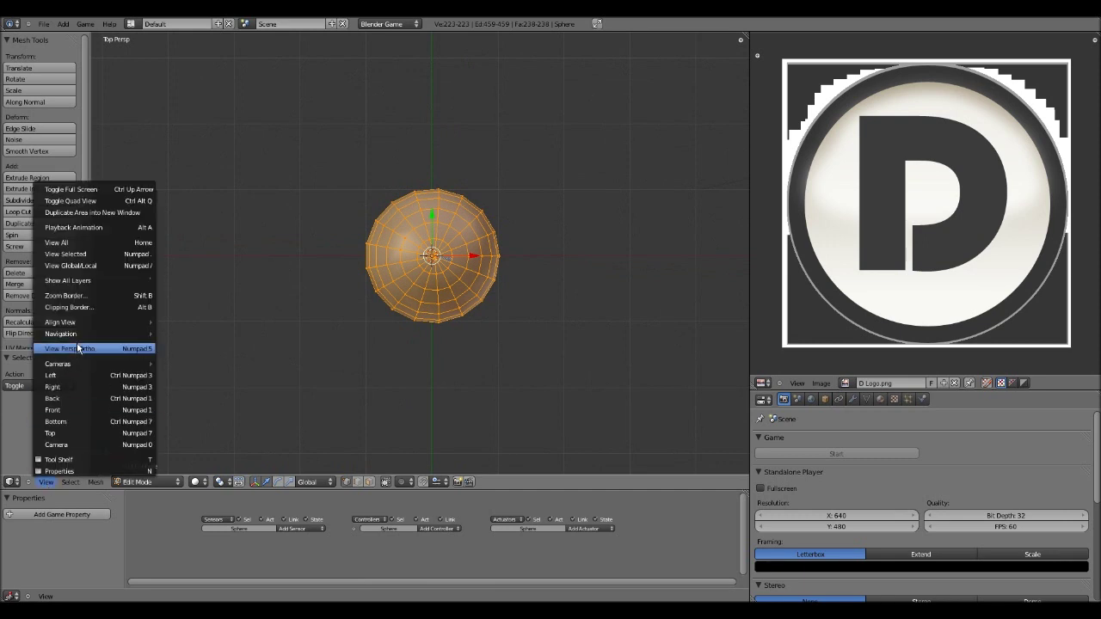
{"action": "left_click", "coordinate": [86, 345]}
{"action": "key", "text": "u"}
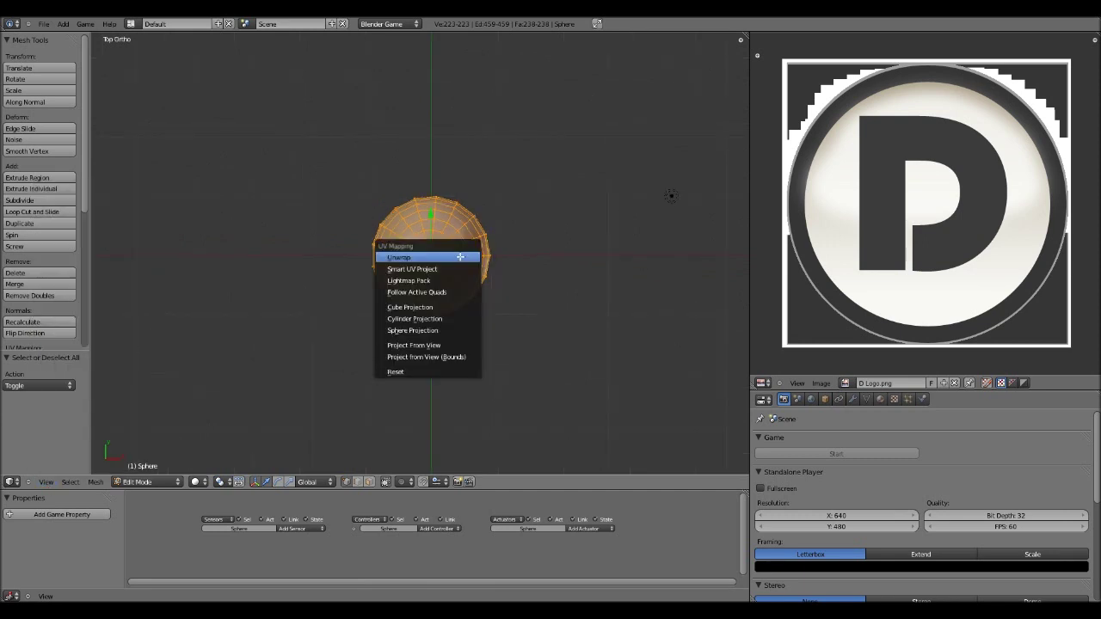
{"action": "left_click", "coordinate": [447, 345]}
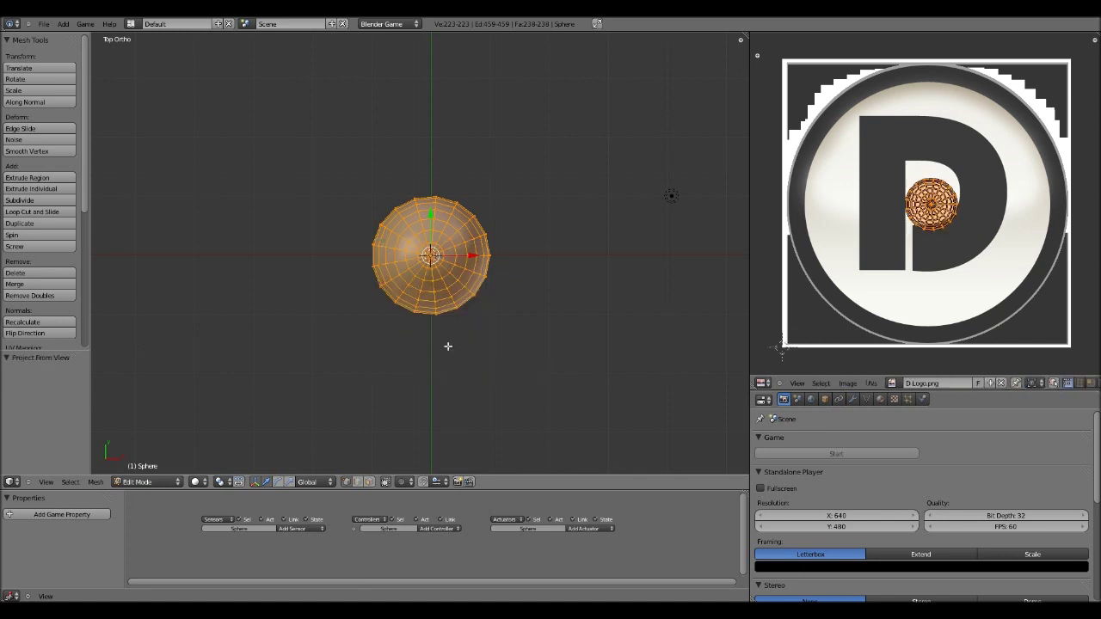
{"action": "key", "text": "u"}
{"action": "left_click", "coordinate": [446, 256]}
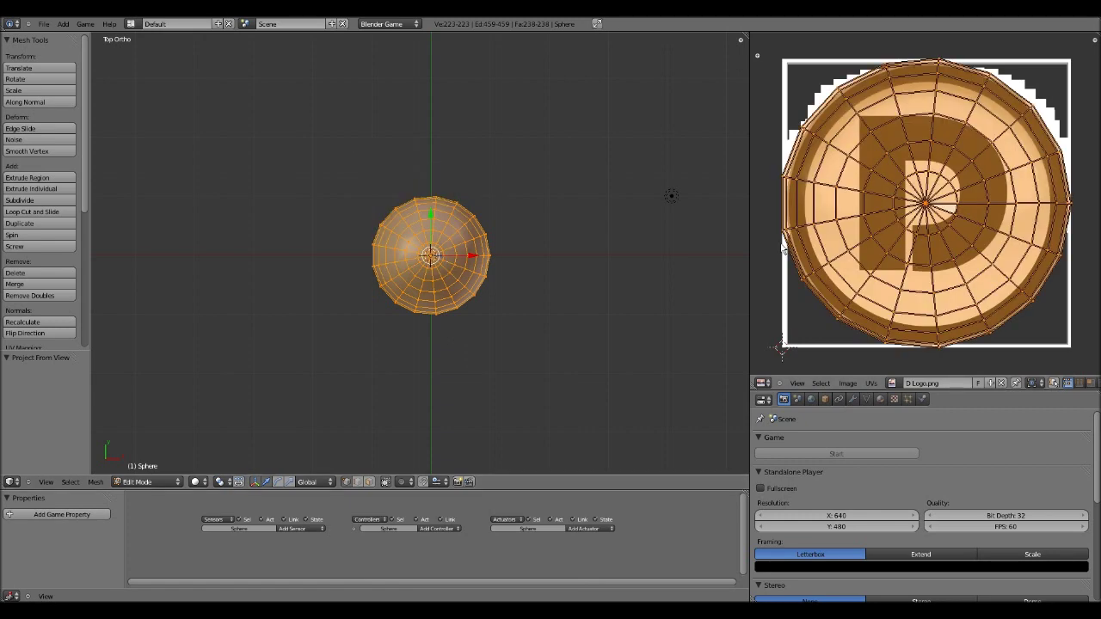
Scale the UV layout by about 0.912 to fit inside the logo's rim and return the 3D view to perspective.
{"action": "key", "text": "s"}
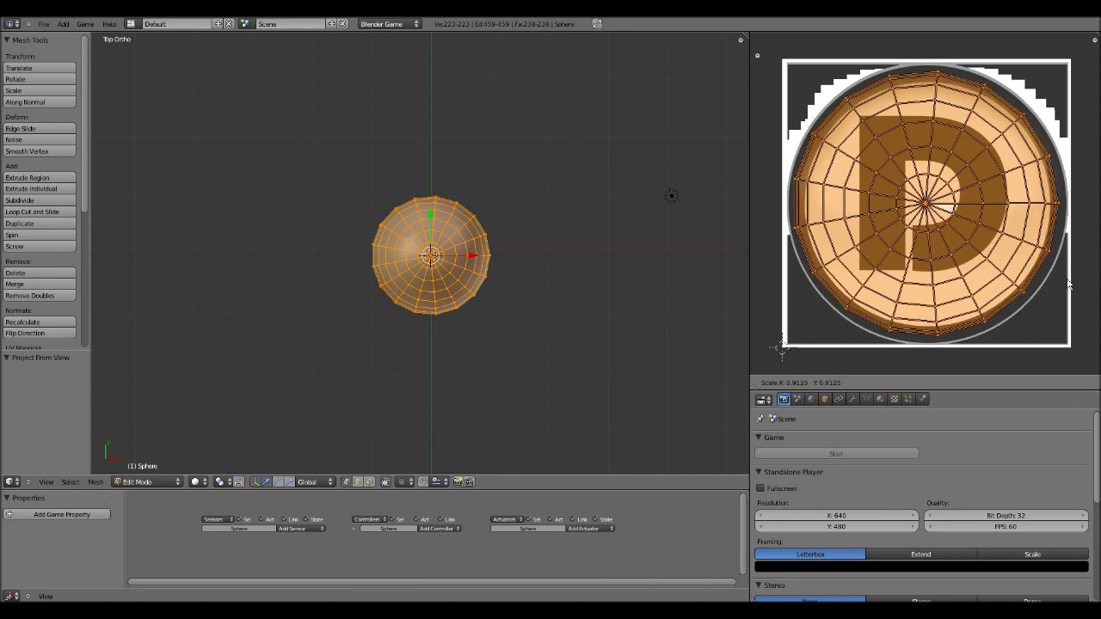
{"action": "left_click", "coordinate": [1066, 287]}
{"action": "middle_click_drag", "start_coordinate": [715, 255], "coordinate": [456, 341]}
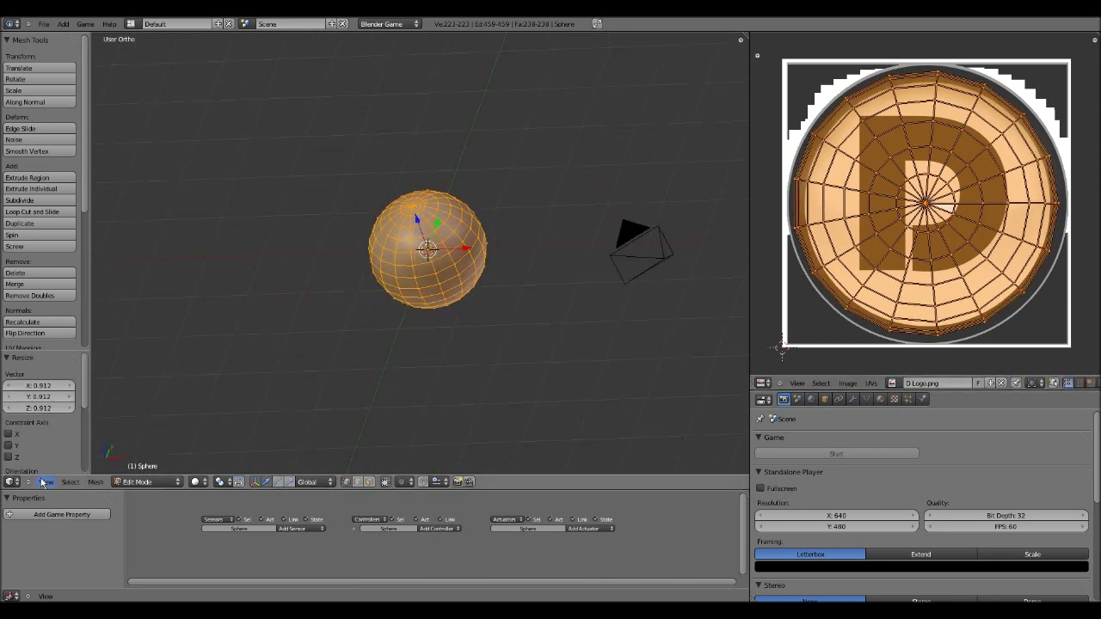
{"action": "left_click", "coordinate": [43, 483]}
{"action": "left_click", "coordinate": [84, 352]}
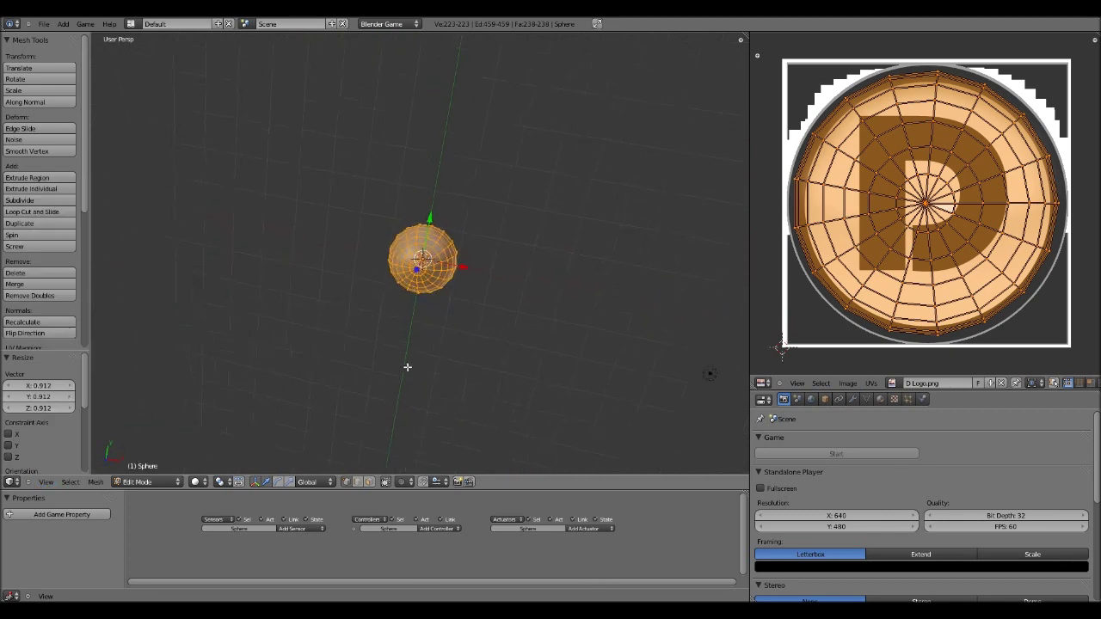
Examine the sphere's selected mesh from several angles and distances in perspective.
{"action": "scroll", "coordinate": [458, 339], "scroll_direction": "up", "scroll_amount": 3}
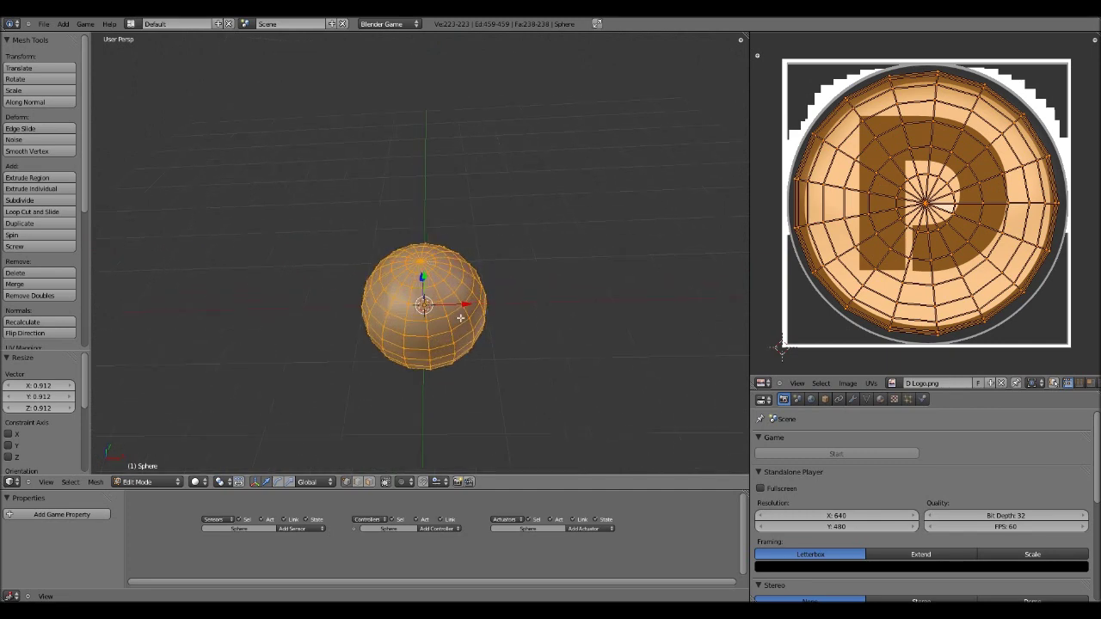
{"action": "middle_click_drag", "start_coordinate": [458, 339], "coordinate": [490, 321]}
{"action": "middle_click_drag", "start_coordinate": [402, 294], "coordinate": [392, 307]}
{"action": "scroll", "coordinate": [391, 307], "scroll_direction": "up", "scroll_amount": 5}
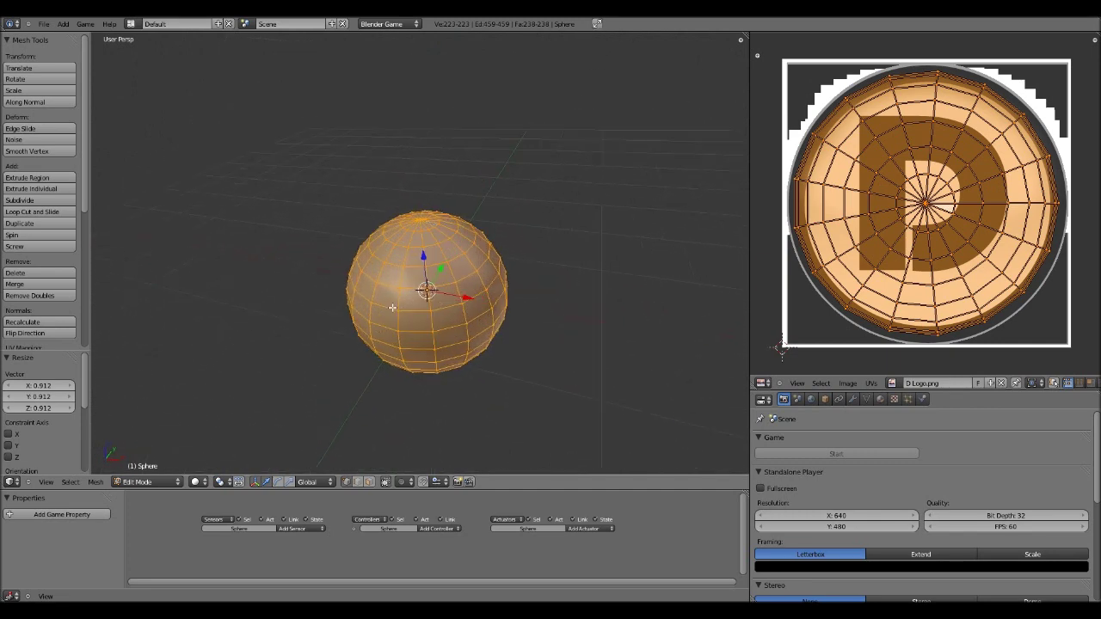
{"action": "scroll", "coordinate": [394, 320], "scroll_direction": "down", "scroll_amount": 2}
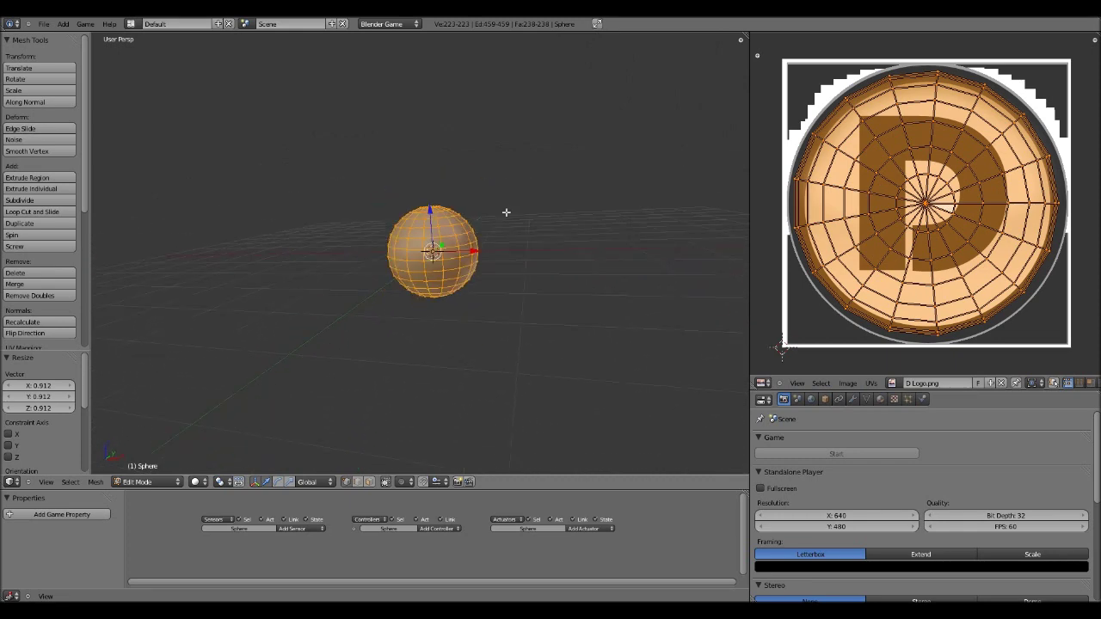
{"action": "scroll", "coordinate": [462, 305], "scroll_direction": "up", "scroll_amount": 4}
{"action": "middle_click_drag", "start_coordinate": [459, 313], "coordinate": [423, 309]}
{"action": "mouse_move", "coordinate": [423, 310]}
{"action": "middle_mouse_down"}
{"action": "mouse_move", "coordinate": [484, 259]}
{"action": "mouse_move", "coordinate": [422, 323]}
{"action": "middle_mouse_up"}
{"action": "scroll", "coordinate": [426, 343], "scroll_direction": "down", "scroll_amount": 2}
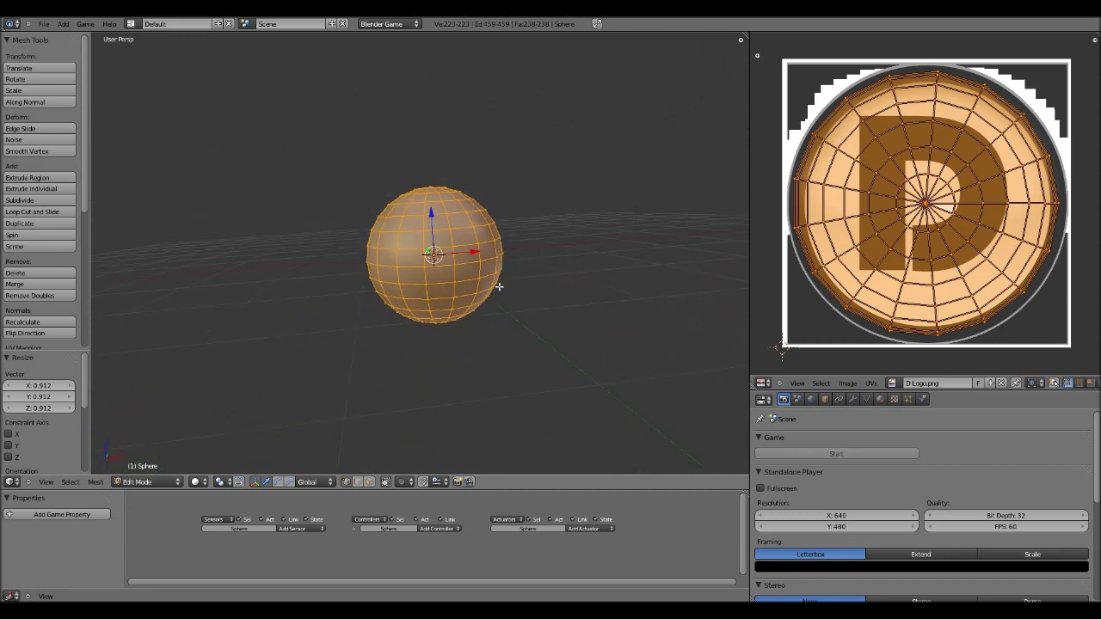
{"action": "scroll", "coordinate": [456, 325], "scroll_direction": "up", "scroll_amount": 3}
{"action": "middle_click_drag", "start_coordinate": [495, 235], "coordinate": [480, 244]}
{"action": "middle_click_drag", "start_coordinate": [480, 244], "coordinate": [438, 263], "text": "shift"}
{"action": "scroll", "coordinate": [437, 263], "scroll_direction": "down", "scroll_amount": 2}
{"action": "middle_click_drag", "start_coordinate": [412, 329], "coordinate": [451, 302]}
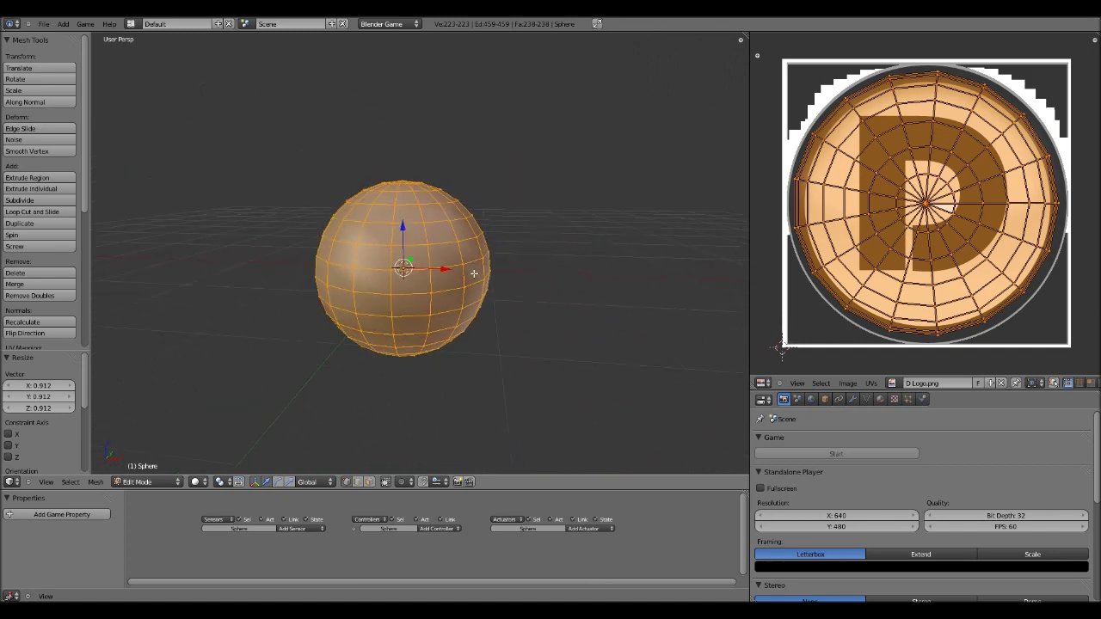
{"action": "scroll", "coordinate": [474, 273], "scroll_direction": "down", "scroll_amount": 3}
{"action": "scroll", "coordinate": [417, 302], "scroll_direction": "up", "scroll_amount": 5}
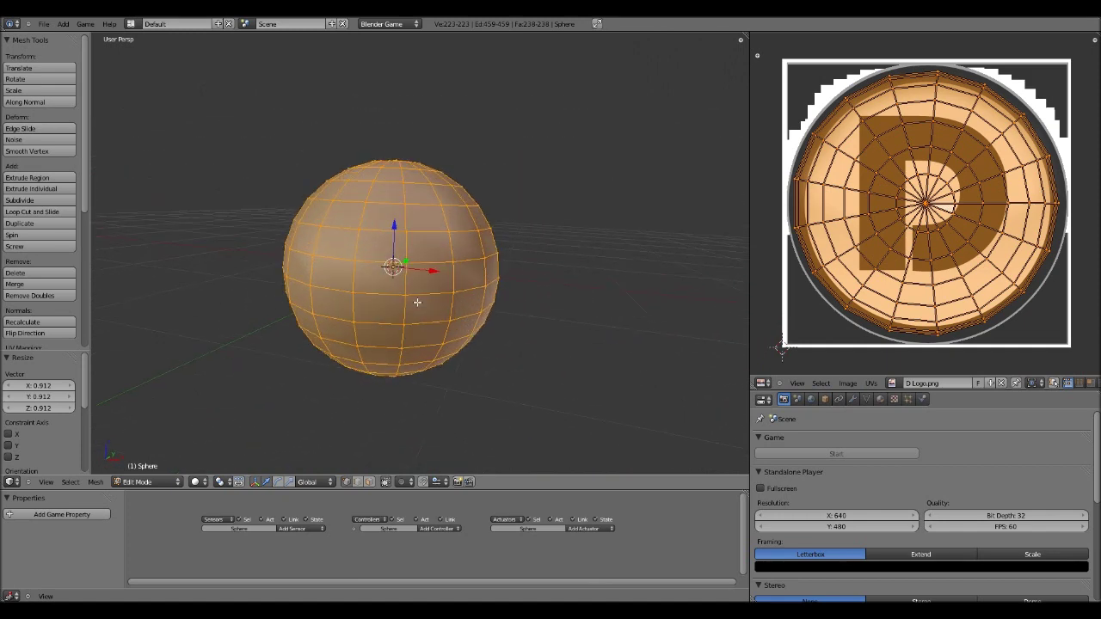
Return to object mode, assign the existing material Material to the sphere and rename it d ball.
{"action": "key", "text": "Tab"}
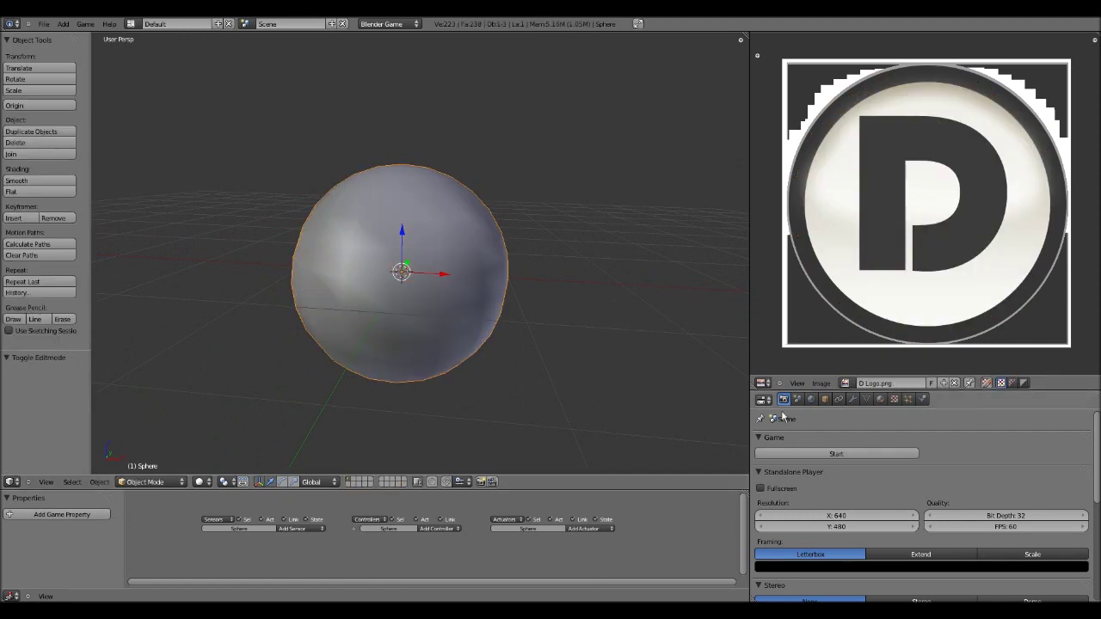
{"action": "left_click", "coordinate": [880, 401]}
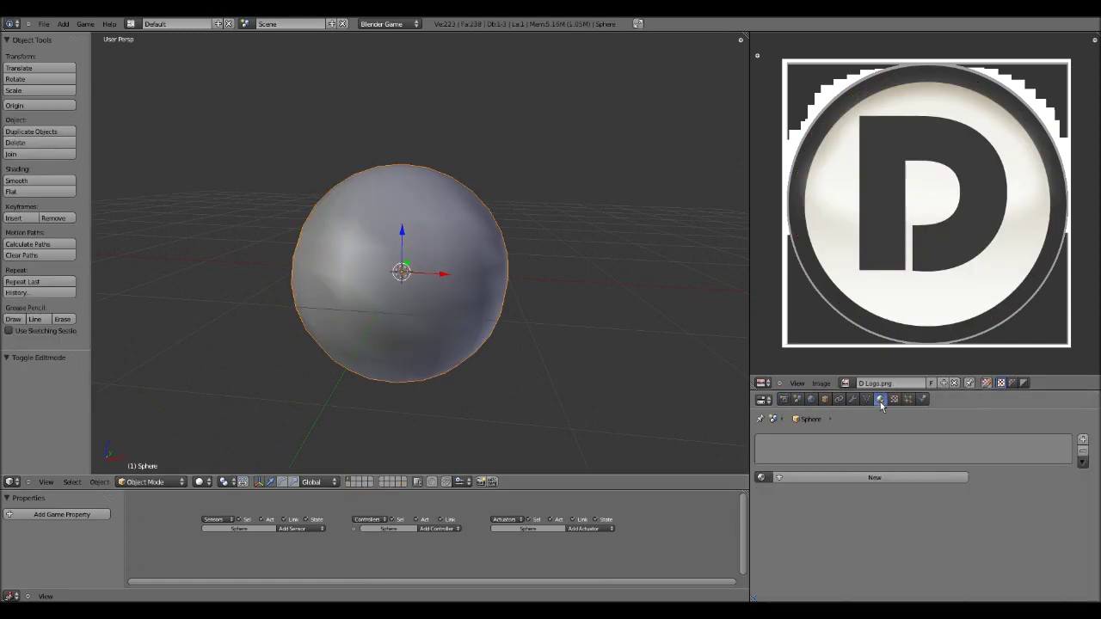
{"action": "left_click", "coordinate": [760, 479]}
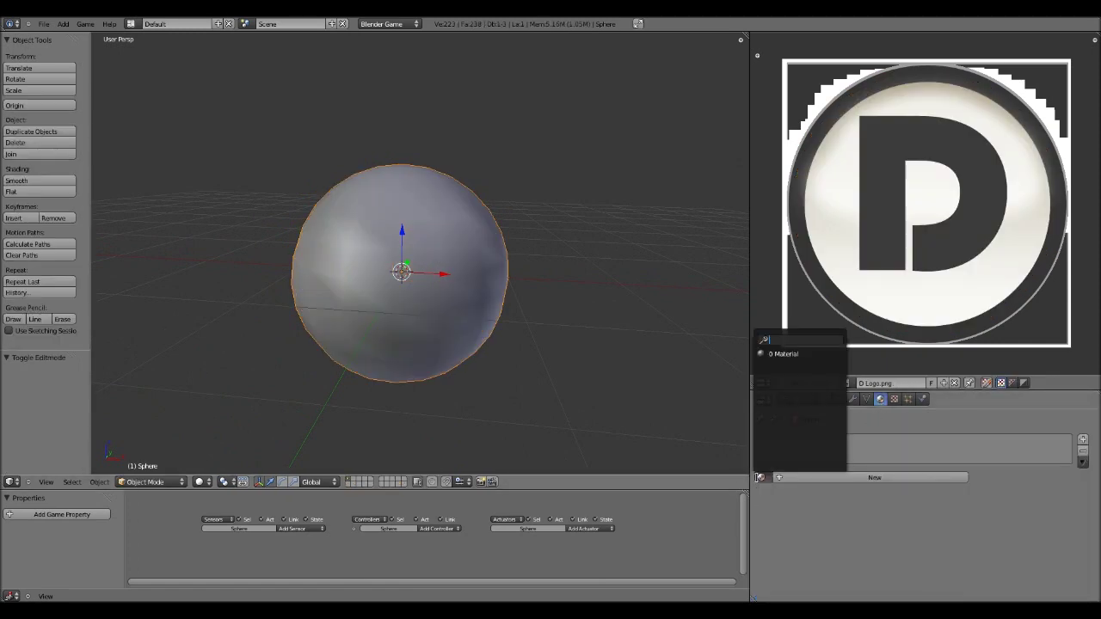
{"action": "left_click", "coordinate": [793, 355]}
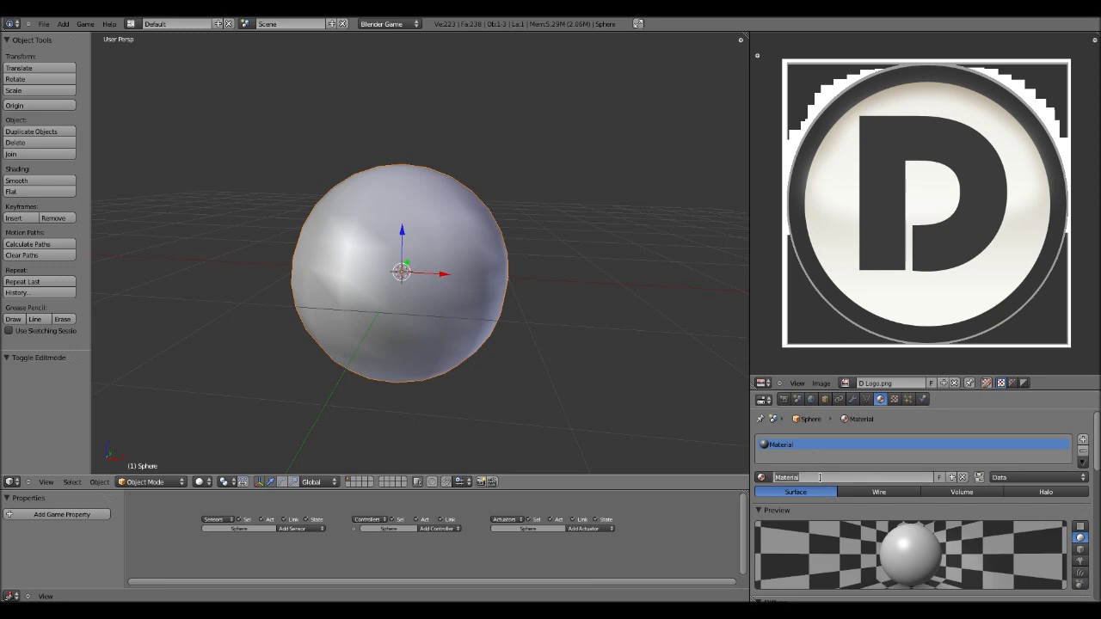
{"action": "type", "text": "d ball"}
{"action": "key", "text": "Return"}
Set the d ball material's diffuse intensity to 1.000.
{"action": "scroll", "coordinate": [888, 513], "scroll_direction": "down", "scroll_amount": 4}
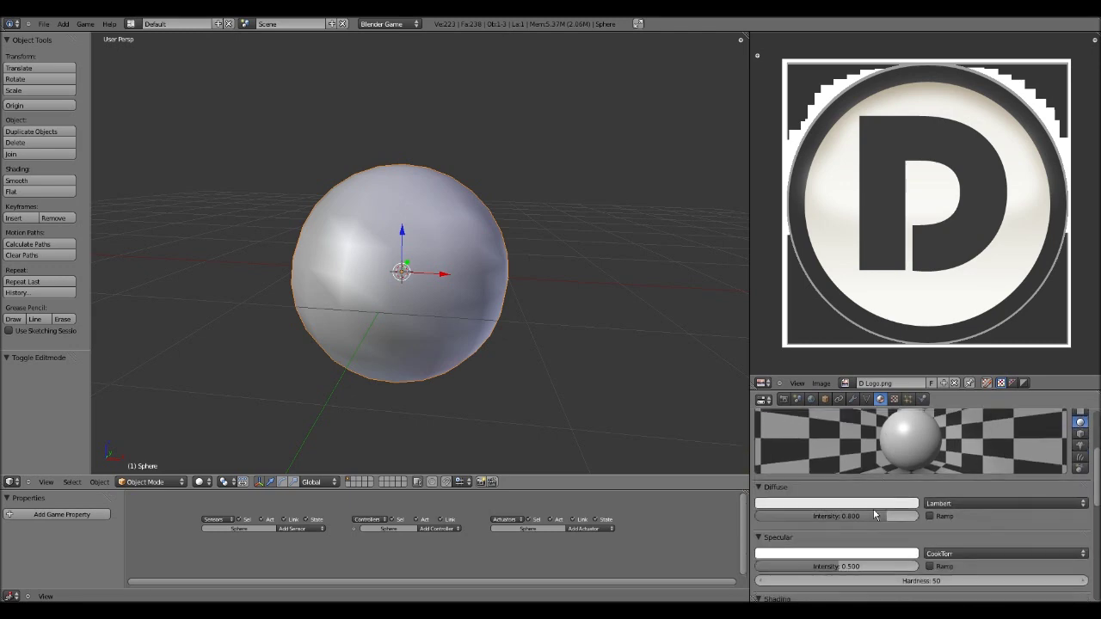
{"action": "left_click_drag", "start_coordinate": [801, 516], "coordinate": [934, 516]}
{"action": "scroll", "coordinate": [906, 512], "scroll_direction": "down", "scroll_amount": 2}
{"action": "scroll", "coordinate": [906, 509], "scroll_direction": "down", "scroll_amount": 1}
{"action": "scroll", "coordinate": [492, 314], "scroll_direction": "down", "scroll_amount": 4}
{"action": "middle_click_drag", "start_coordinate": [489, 315], "coordinate": [446, 305]}
{"action": "scroll", "coordinate": [496, 300], "scroll_direction": "up", "scroll_amount": 3}
{"action": "scroll", "coordinate": [498, 301], "scroll_direction": "down", "scroll_amount": 4}
Try a different specular intensity on the d ball material and undo the change.
{"action": "scroll", "coordinate": [492, 298], "scroll_direction": "up", "scroll_amount": 3}
{"action": "left_click_drag", "start_coordinate": [768, 473], "coordinate": [842, 479]}
{"action": "key", "text": "ctrl+z"}
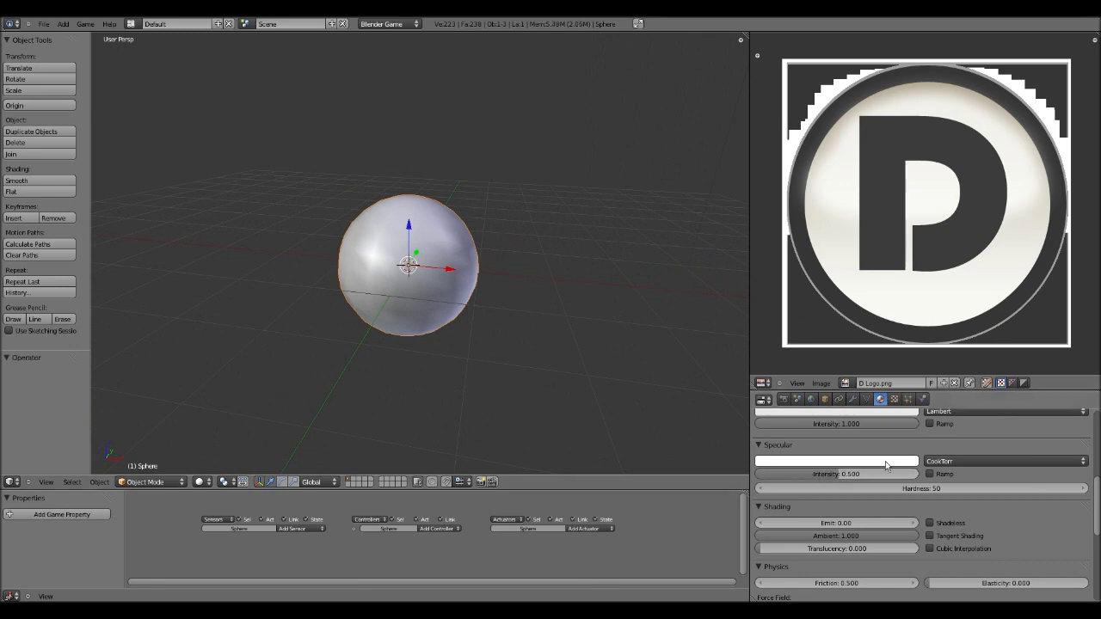
{"action": "scroll", "coordinate": [870, 471], "scroll_direction": "down", "scroll_amount": 2}
{"action": "scroll", "coordinate": [873, 464], "scroll_direction": "up", "scroll_amount": 2}
{"action": "scroll", "coordinate": [876, 464], "scroll_direction": "up", "scroll_amount": 3}
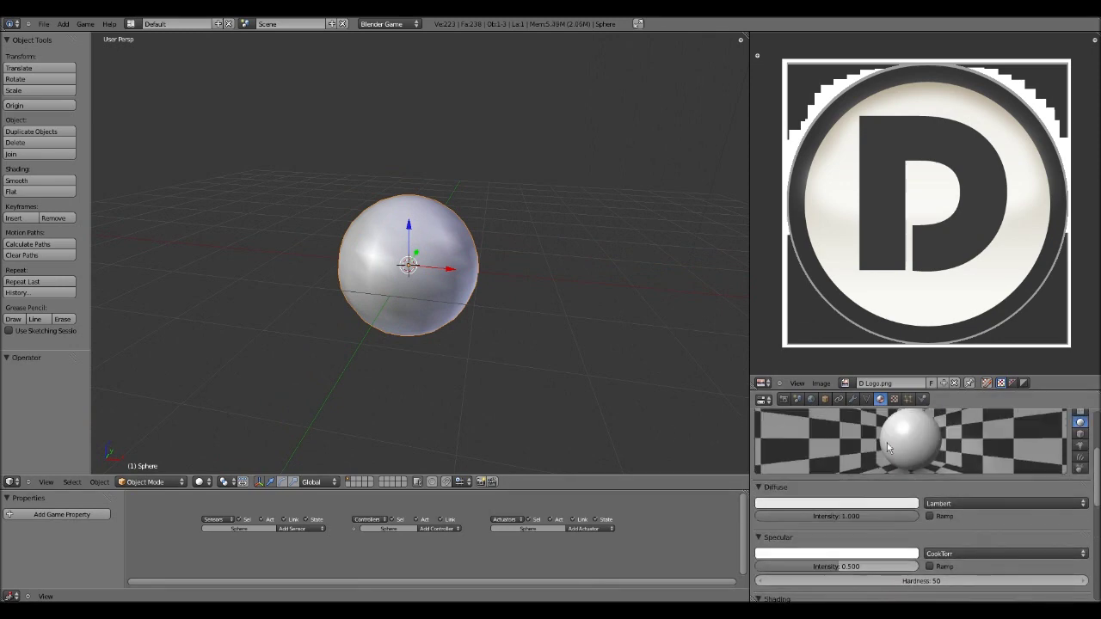
Display the d ball material's texture settings and set the 3D viewport shading to Textured.
{"action": "left_click", "coordinate": [893, 399]}
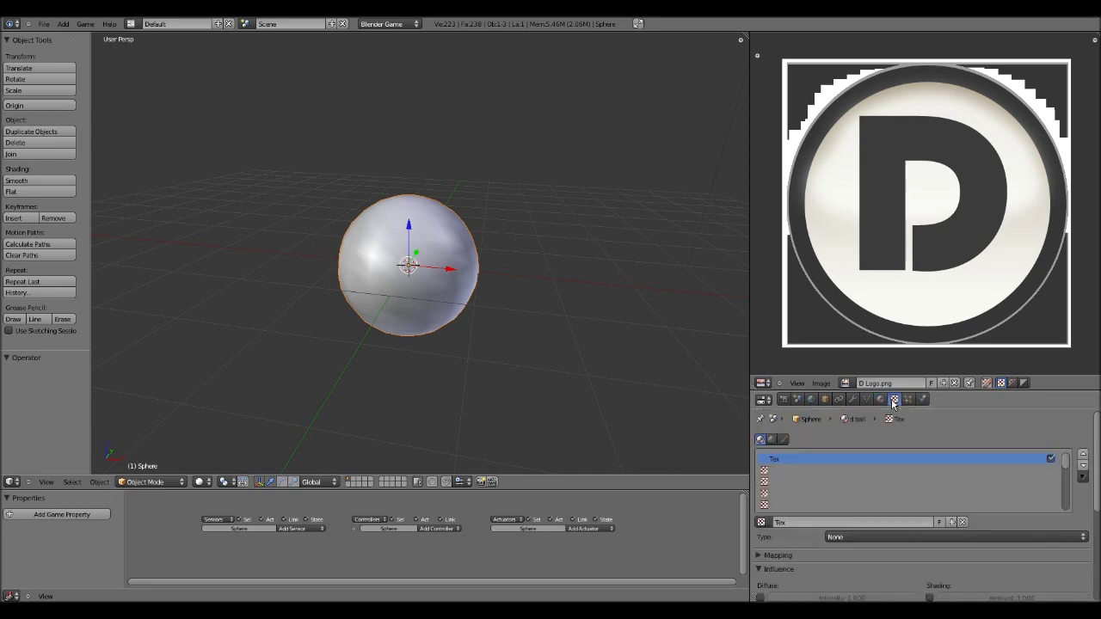
{"action": "scroll", "coordinate": [471, 325], "scroll_direction": "down", "scroll_amount": 2}
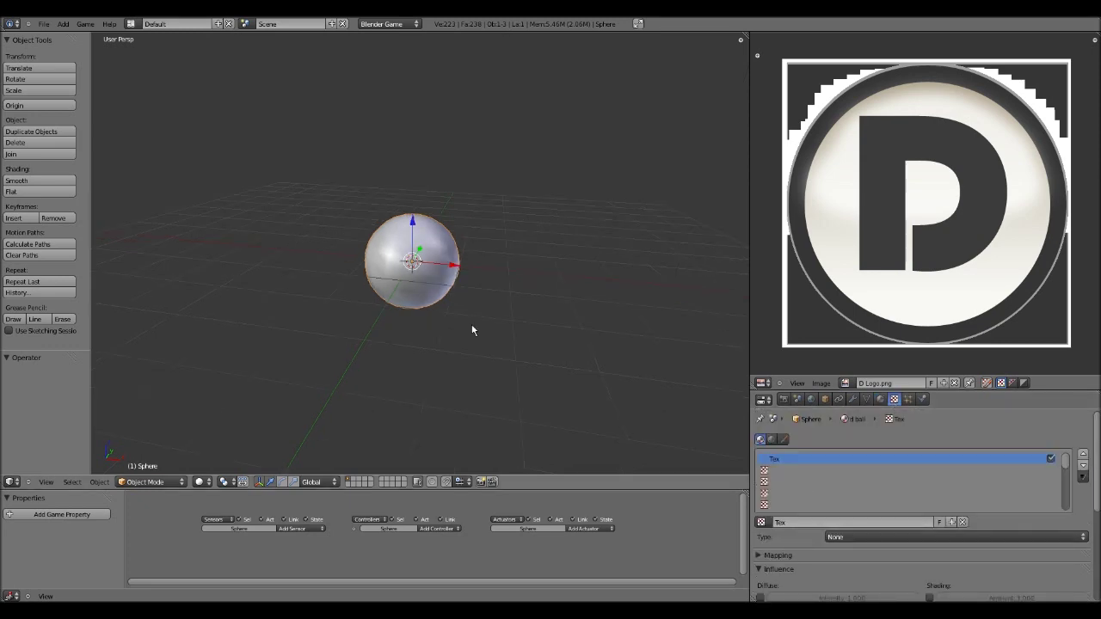
{"action": "left_click", "coordinate": [203, 482]}
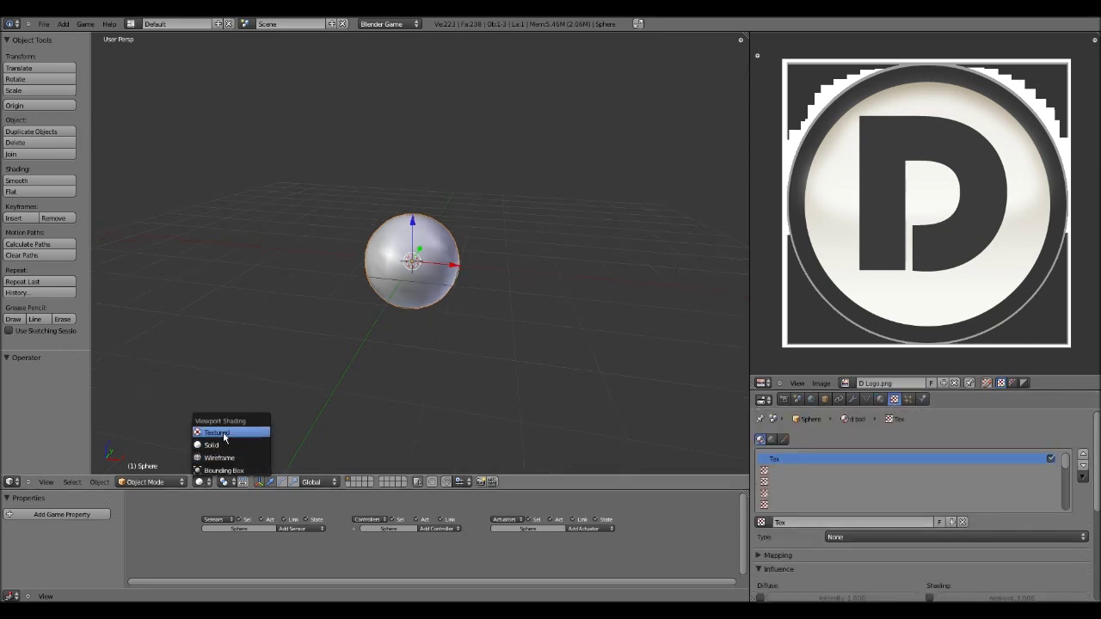
{"action": "left_click", "coordinate": [224, 435]}
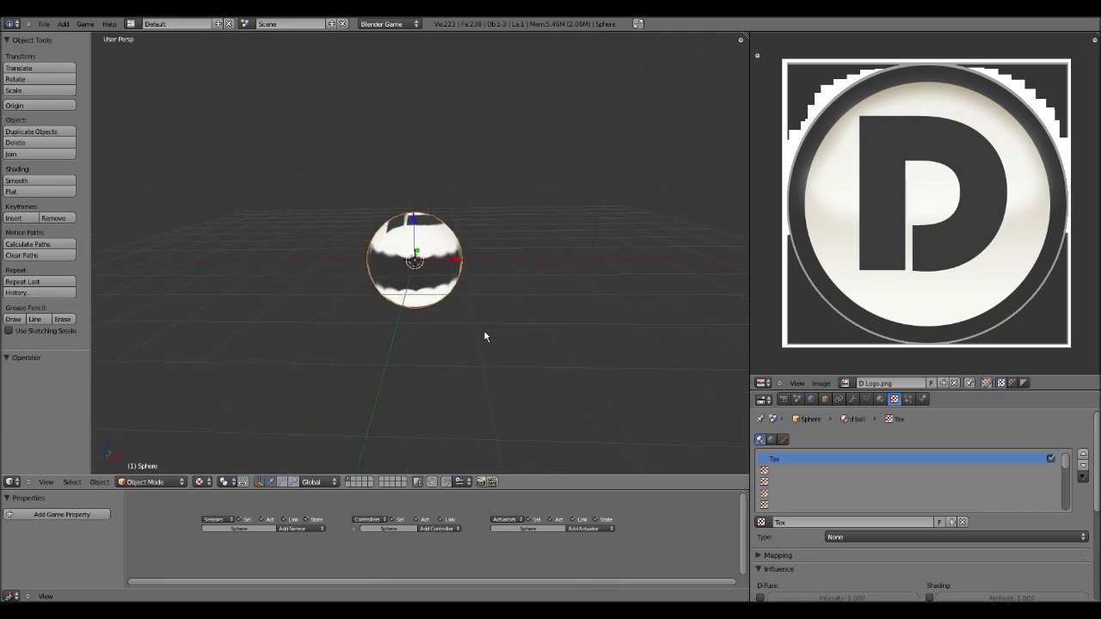
Compare the sphere in solid and textured shading and examine how the logo wraps around it.
{"action": "key", "text": "alt+z"}
{"action": "key", "text": "alt+z"}
{"action": "mouse_move", "coordinate": [472, 317]}
{"action": "middle_mouse_down"}
{"action": "mouse_move", "coordinate": [408, 349]}
{"action": "mouse_move", "coordinate": [506, 256]}
{"action": "mouse_move", "coordinate": [439, 224]}
{"action": "mouse_move", "coordinate": [501, 233]}
{"action": "mouse_move", "coordinate": [548, 401]}
{"action": "mouse_move", "coordinate": [312, 338]}
{"action": "mouse_move", "coordinate": [482, 234]}
{"action": "mouse_move", "coordinate": [565, 352]}
{"action": "mouse_move", "coordinate": [561, 229]}
{"action": "mouse_move", "coordinate": [562, 256]}
{"action": "mouse_move", "coordinate": [311, 278]}
{"action": "mouse_move", "coordinate": [418, 364]}
{"action": "mouse_move", "coordinate": [567, 390]}
{"action": "mouse_move", "coordinate": [584, 324]}
{"action": "mouse_move", "coordinate": [430, 418]}
{"action": "mouse_move", "coordinate": [456, 221]}
{"action": "middle_mouse_up"}
{"action": "scroll", "coordinate": [408, 349], "scroll_direction": "up", "scroll_amount": 4}
{"action": "scroll", "coordinate": [565, 352], "scroll_direction": "down", "scroll_amount": 4}
{"action": "scroll", "coordinate": [310, 278], "scroll_direction": "up", "scroll_amount": 4}
{"action": "scroll", "coordinate": [567, 390], "scroll_direction": "down", "scroll_amount": 1}
{"action": "scroll", "coordinate": [456, 221], "scroll_direction": "down", "scroll_amount": 2}
Select the edge loop around the sphere's equator in edit mode and mark it as a seam.
{"action": "key", "text": "Tab"}
{"action": "scroll", "coordinate": [453, 275], "scroll_direction": "up", "scroll_amount": 3}
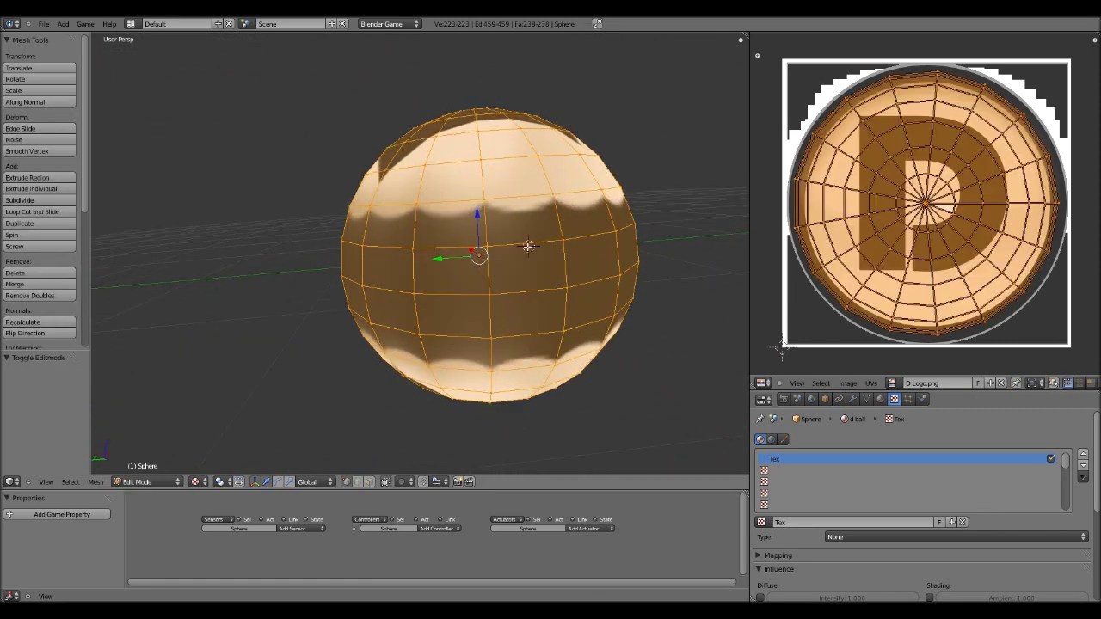
{"action": "right_click", "coordinate": [469, 295], "text": "alt"}
{"action": "key", "text": "ctrl+e"}
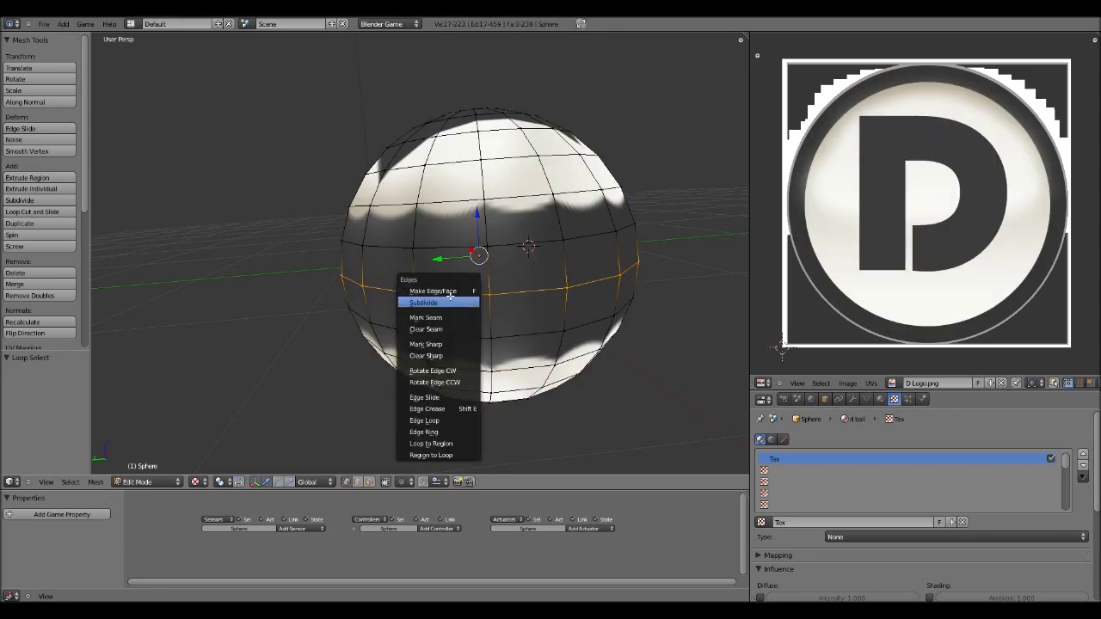
{"action": "left_click", "coordinate": [449, 316]}
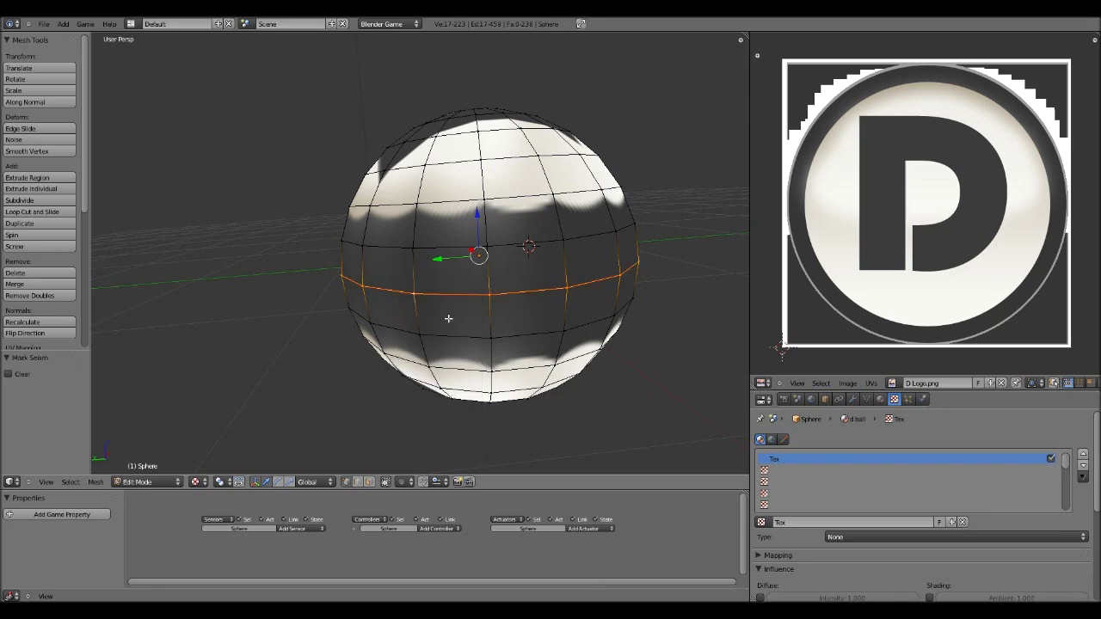
Select the whole sphere mesh and unwrap it along the marked seam with the Unwrap method.
{"action": "scroll", "coordinate": [450, 318], "scroll_direction": "down", "scroll_amount": 3}
{"action": "key", "text": "a"}
{"action": "key", "text": "a"}
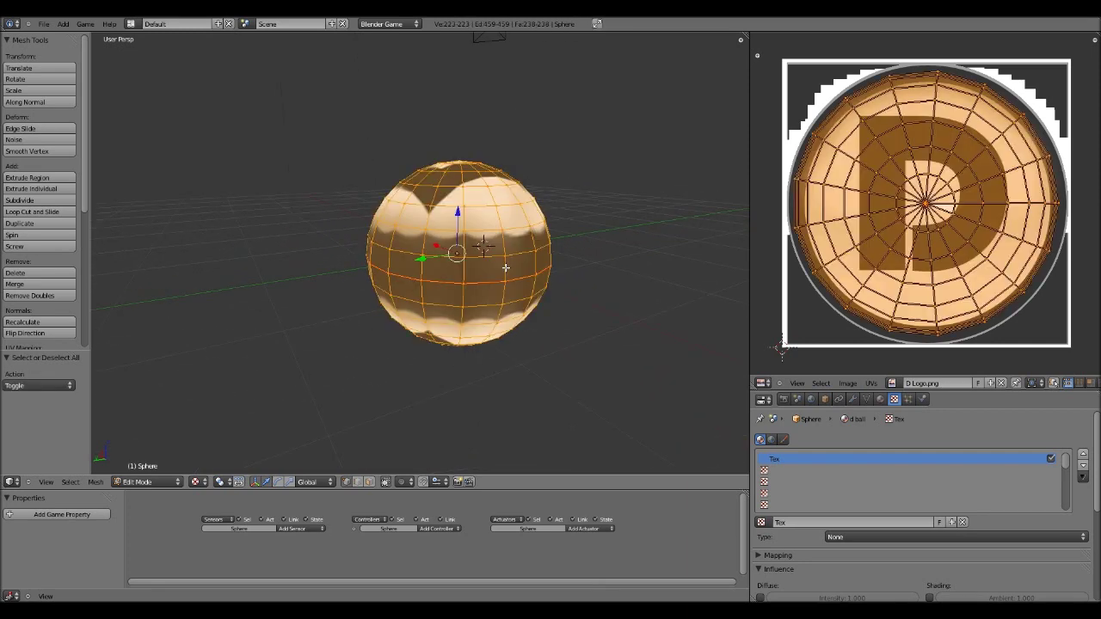
{"action": "key", "text": "u"}
{"action": "left_click", "coordinate": [497, 161]}
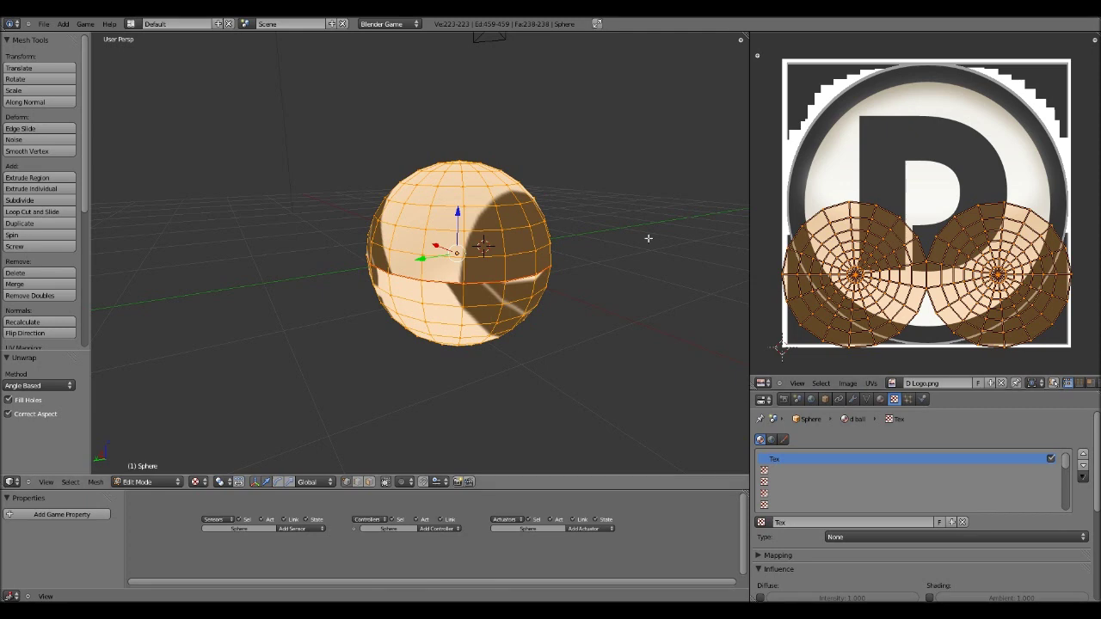
Select all vertices of the sphere's upper half down to the equator seam.
{"action": "right_click", "coordinate": [487, 282], "text": "alt"}
{"action": "mouse_move", "coordinate": [487, 280]}
{"action": "middle_mouse_down"}
{"action": "mouse_move", "coordinate": [499, 216]}
{"action": "mouse_move", "coordinate": [472, 178]}
{"action": "mouse_move", "coordinate": [645, 373]}
{"action": "mouse_move", "coordinate": [641, 353]}
{"action": "middle_mouse_up"}
{"action": "key", "text": "z"}
{"action": "left_click_drag", "start_coordinate": [294, 110], "coordinate": [590, 247]}
{"action": "key", "text": "z"}
{"action": "middle_click_drag", "start_coordinate": [430, 273], "coordinate": [534, 363]}
{"action": "key", "text": "alt+z"}
{"action": "middle_click_drag", "start_coordinate": [510, 290], "coordinate": [464, 254]}
Move the upper hemisphere's UV island over the centre of the D logo and scale it up by about 1.74.
{"action": "key", "text": "g"}
{"action": "left_click", "coordinate": [796, 227]}
{"action": "key", "text": "s"}
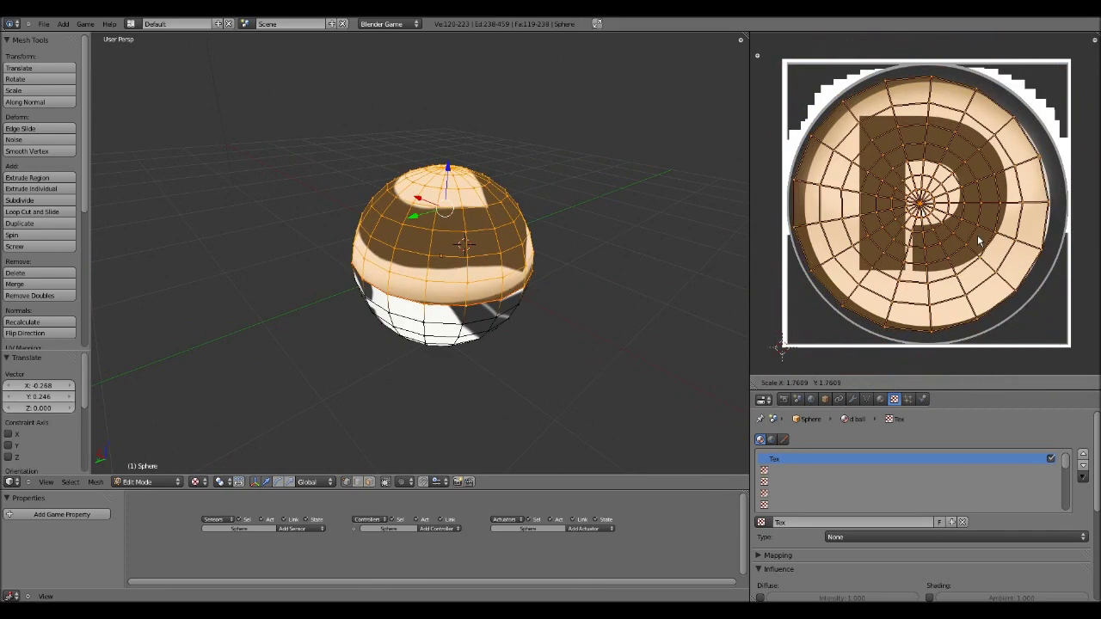
{"action": "left_click", "coordinate": [986, 245]}
{"action": "key", "text": "g"}
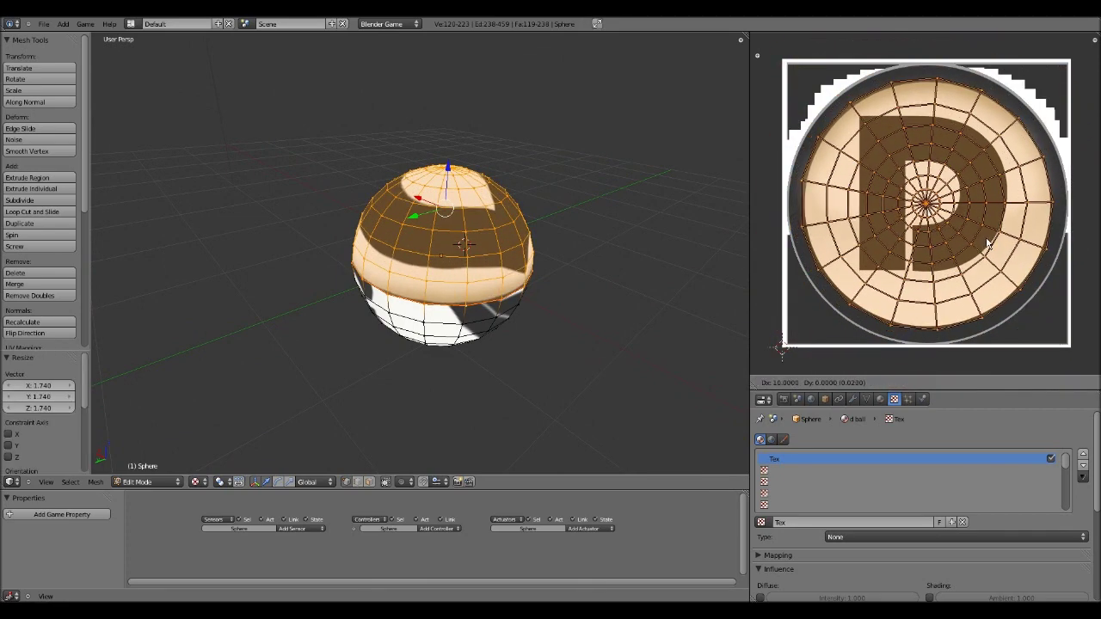
{"action": "left_click", "coordinate": [988, 245]}
Fine-tune the UV island's scale and position so its outline fits the logo's dark outer ring.
{"action": "key", "text": "s"}
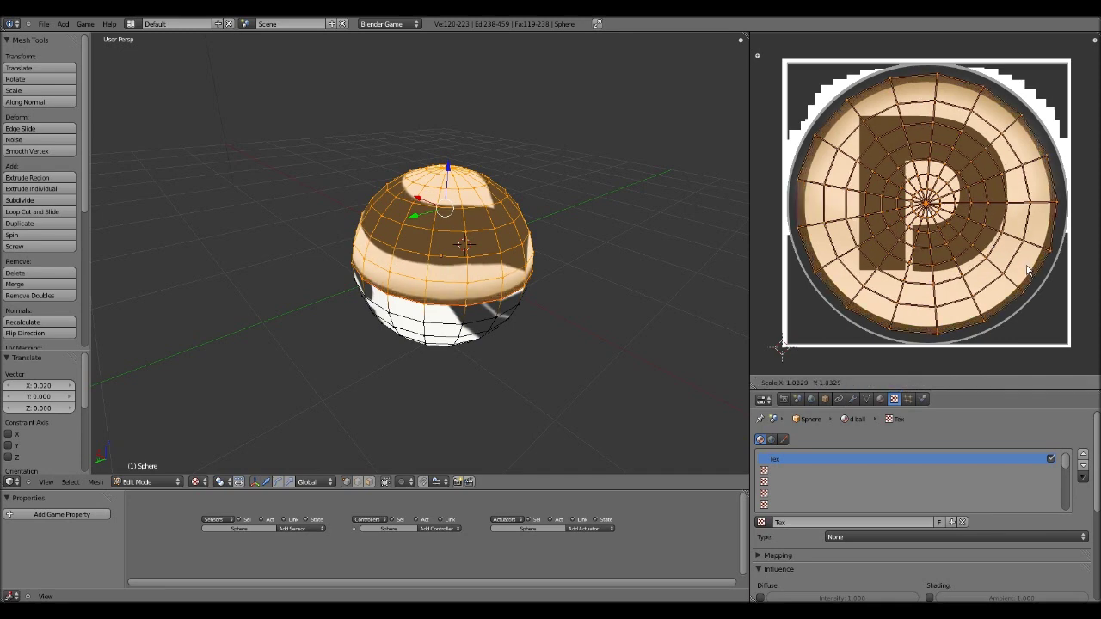
{"action": "left_click", "coordinate": [1028, 269]}
{"action": "key", "text": "g"}
{"action": "key", "text": "s"}
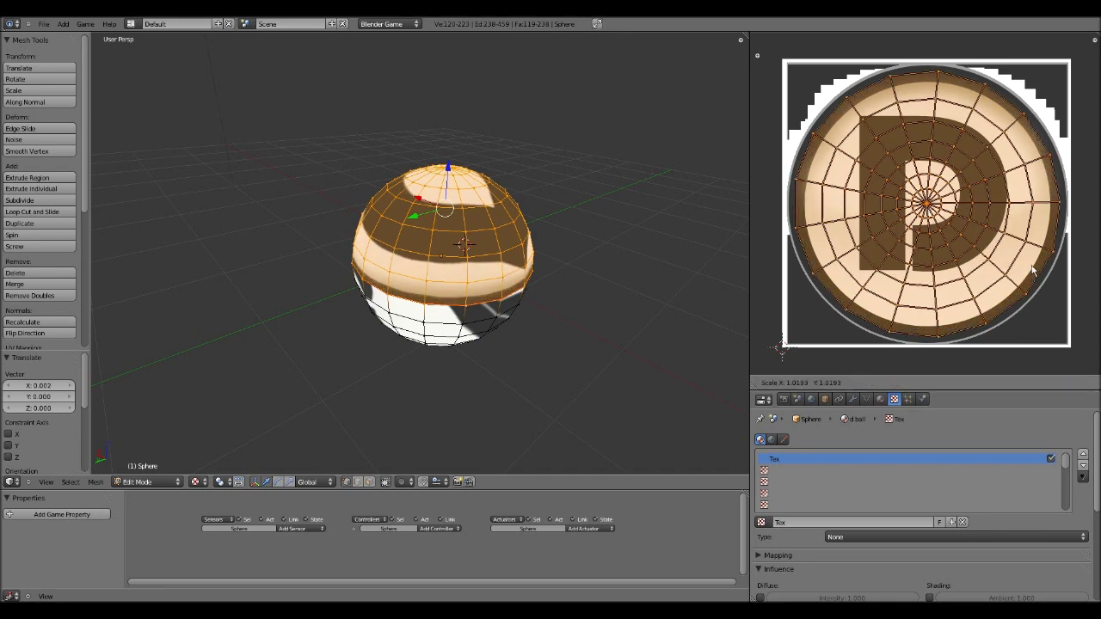
{"action": "left_click", "coordinate": [1032, 272]}
{"action": "key", "text": "g"}
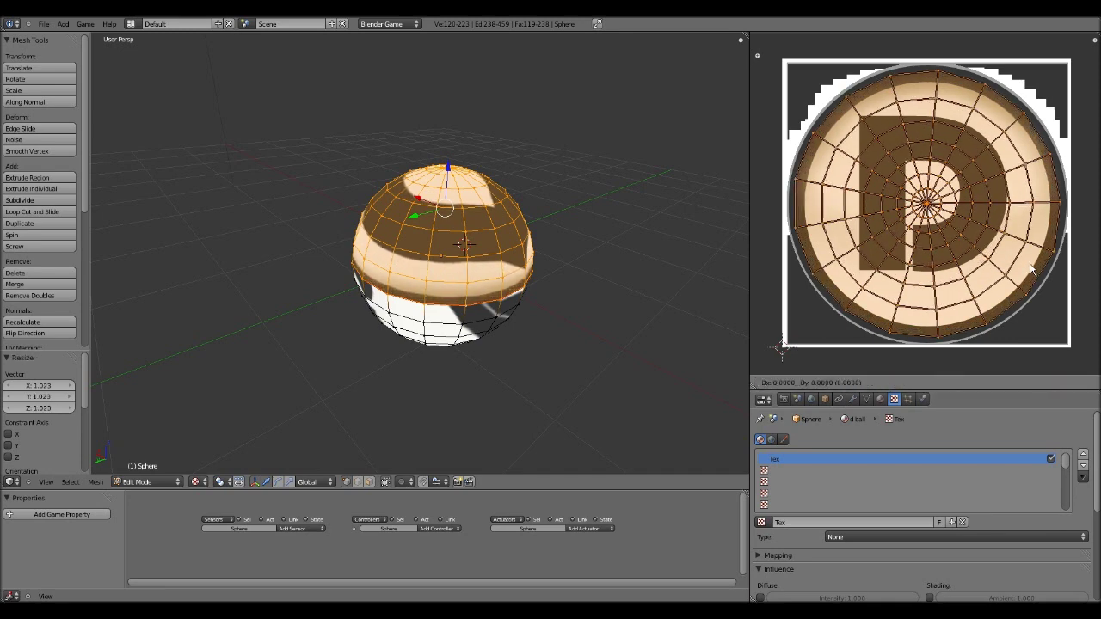
{"action": "left_click", "coordinate": [1035, 273]}
Examine the logo on the sphere from several sides in object and edit mode.
{"action": "middle_click_drag", "start_coordinate": [594, 258], "coordinate": [392, 346]}
{"action": "key", "text": "Tab"}
{"action": "scroll", "coordinate": [494, 244], "scroll_direction": "up", "scroll_amount": 3}
{"action": "scroll", "coordinate": [469, 283], "scroll_direction": "down", "scroll_amount": 3}
{"action": "scroll", "coordinate": [353, 295], "scroll_direction": "up", "scroll_amount": 3}
{"action": "key", "text": "Tab"}
{"action": "middle_click_drag", "start_coordinate": [441, 291], "coordinate": [489, 260]}
{"action": "key", "text": "Tab"}
{"action": "middle_click_drag", "start_coordinate": [487, 302], "coordinate": [460, 284]}
{"action": "scroll", "coordinate": [393, 351], "scroll_direction": "down", "scroll_amount": 3}
{"action": "scroll", "coordinate": [371, 370], "scroll_direction": "up", "scroll_amount": 4}
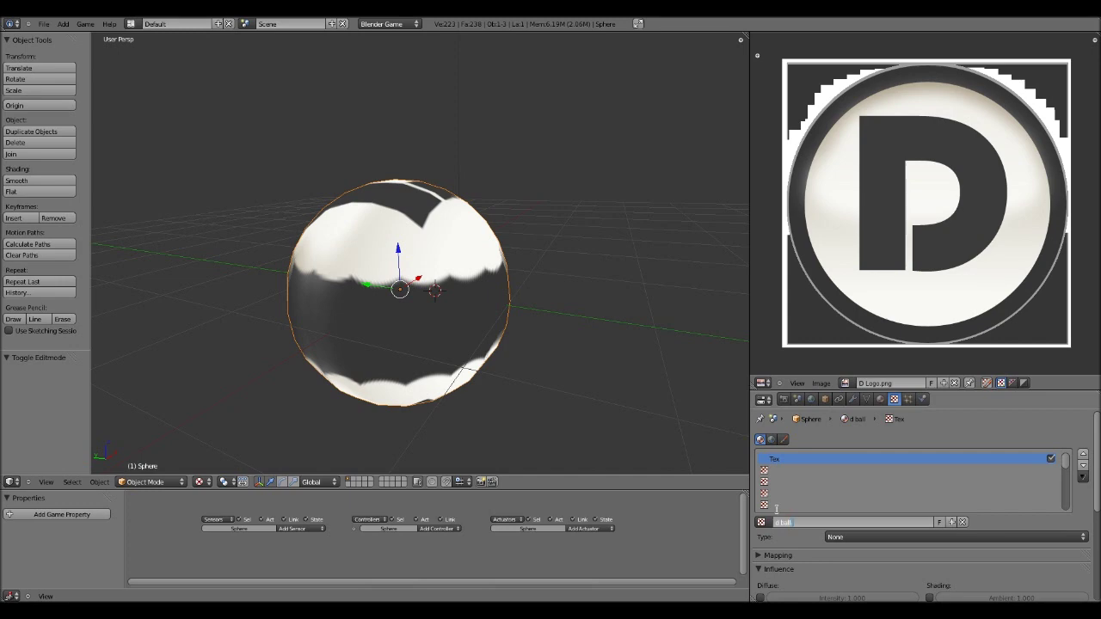
Rename the texture as "d ball_texture" and briefly run the game to check the ball.
{"action": "key", "text": "Return"}
{"action": "left_click", "coordinate": [855, 538]}
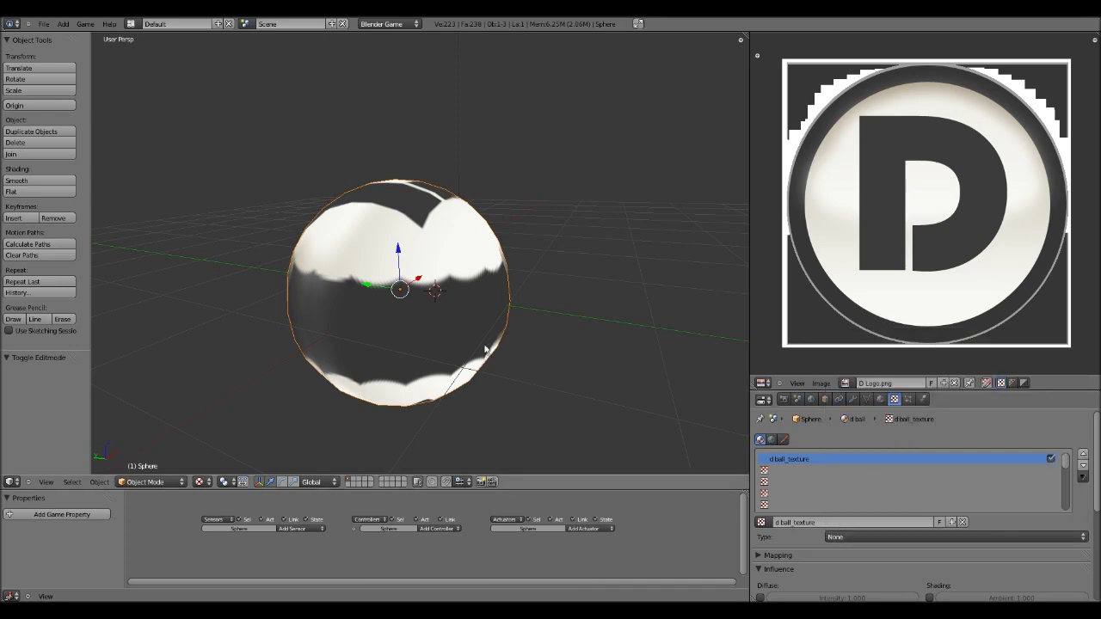
{"action": "scroll", "coordinate": [487, 349], "scroll_direction": "down", "scroll_amount": 2}
{"action": "middle_click_drag", "start_coordinate": [486, 349], "coordinate": [480, 268]}
{"action": "key", "text": "p"}
{"action": "key", "text": "Escape"}
{"action": "scroll", "coordinate": [470, 341], "scroll_direction": "up", "scroll_amount": 4}
{"action": "scroll", "coordinate": [479, 268], "scroll_direction": "down", "scroll_amount": 3}
{"action": "scroll", "coordinate": [479, 269], "scroll_direction": "down", "scroll_amount": 1}
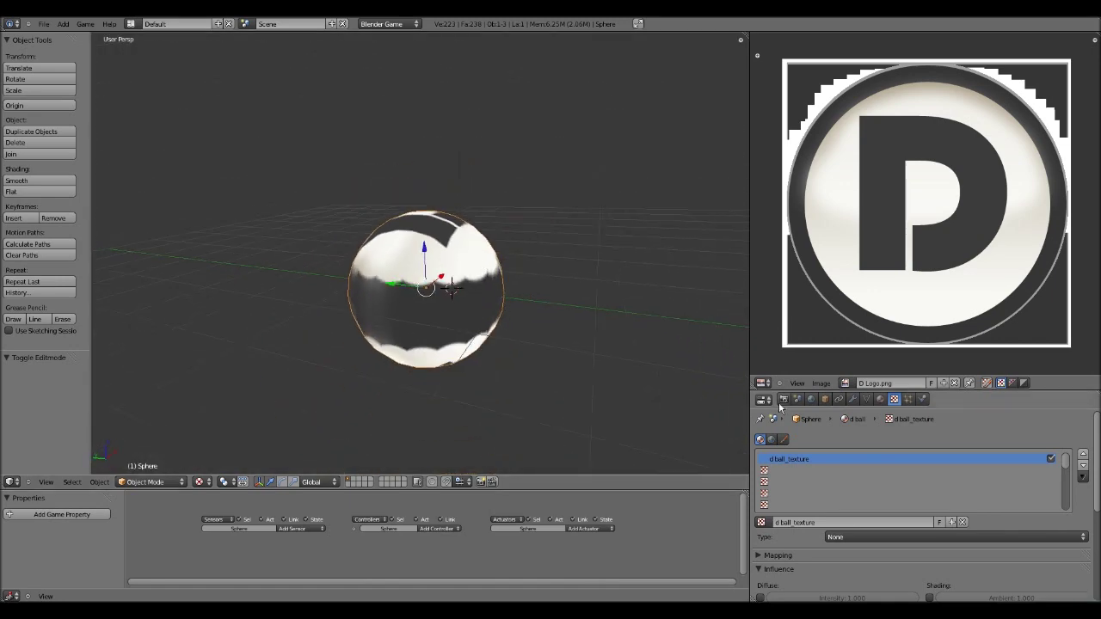
Set the game render shading to GLSL and check the sphere's lighting.
{"action": "left_click", "coordinate": [783, 399]}
{"action": "scroll", "coordinate": [974, 508], "scroll_direction": "down", "scroll_amount": 3}
{"action": "scroll", "coordinate": [974, 508], "scroll_direction": "down", "scroll_amount": 2}
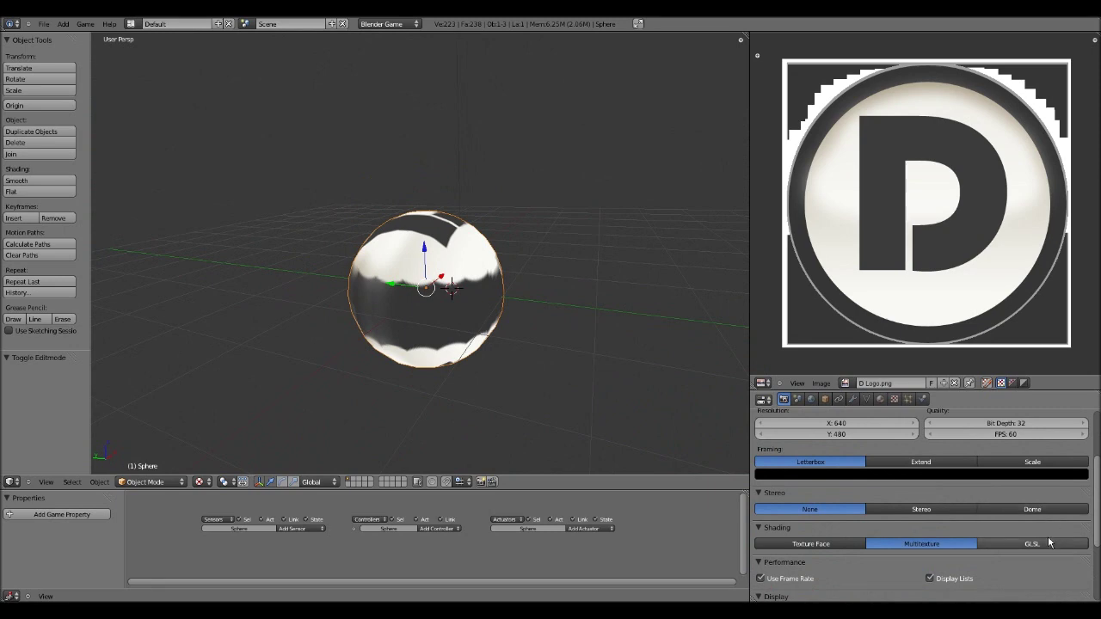
{"action": "left_click", "coordinate": [997, 543]}
{"action": "mouse_move", "coordinate": [679, 388]}
{"action": "middle_mouse_down"}
{"action": "mouse_move", "coordinate": [475, 391]}
{"action": "mouse_move", "coordinate": [260, 319]}
{"action": "mouse_move", "coordinate": [621, 378]}
{"action": "mouse_move", "coordinate": [595, 290]}
{"action": "mouse_move", "coordinate": [356, 295]}
{"action": "middle_mouse_up"}
{"action": "scroll", "coordinate": [356, 295], "scroll_direction": "up", "scroll_amount": 2}
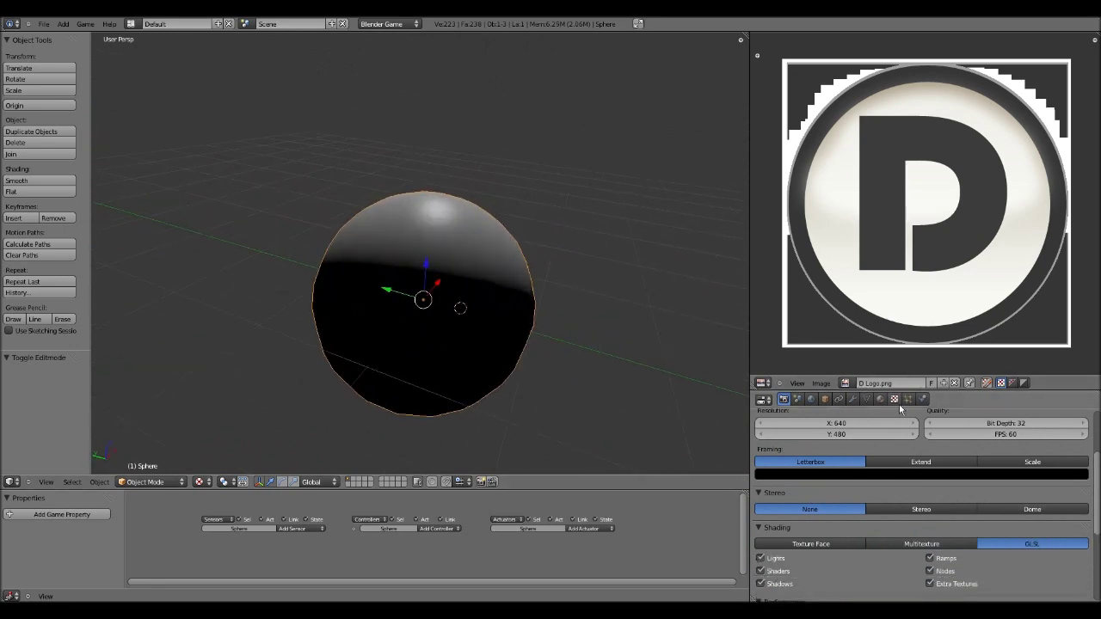
Set the type of the ball material's d ball_texture to Image or Movie.
{"action": "left_click", "coordinate": [894, 399]}
{"action": "scroll", "coordinate": [536, 327], "scroll_direction": "down", "scroll_amount": 2}
{"action": "middle_click_drag", "start_coordinate": [535, 326], "coordinate": [538, 269]}
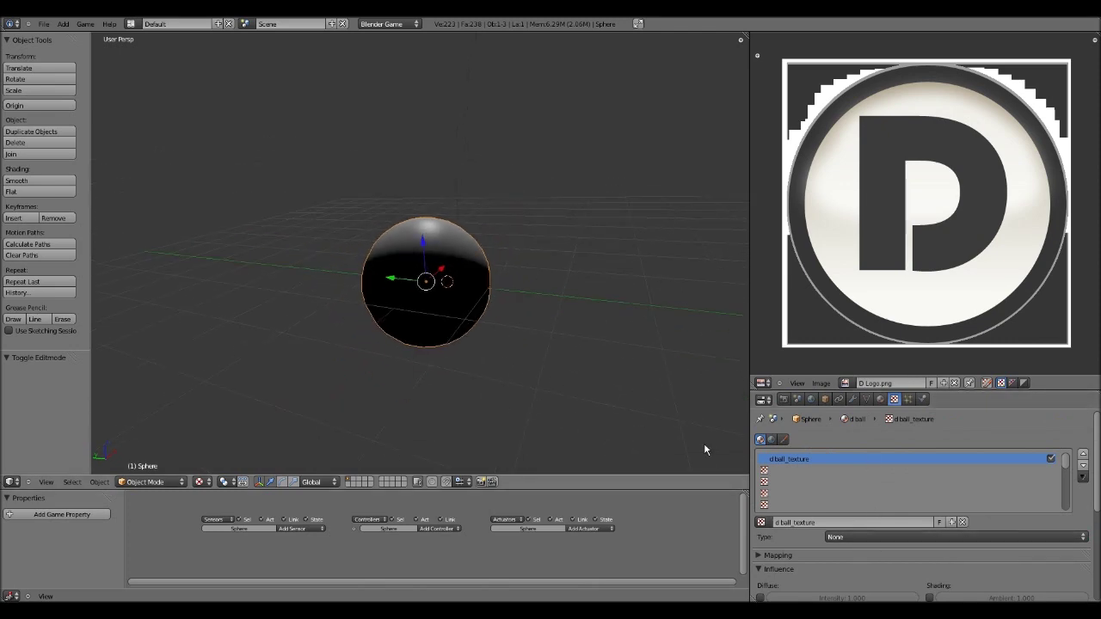
{"action": "middle_click_drag", "start_coordinate": [703, 443], "coordinate": [550, 327]}
{"action": "left_click", "coordinate": [875, 536]}
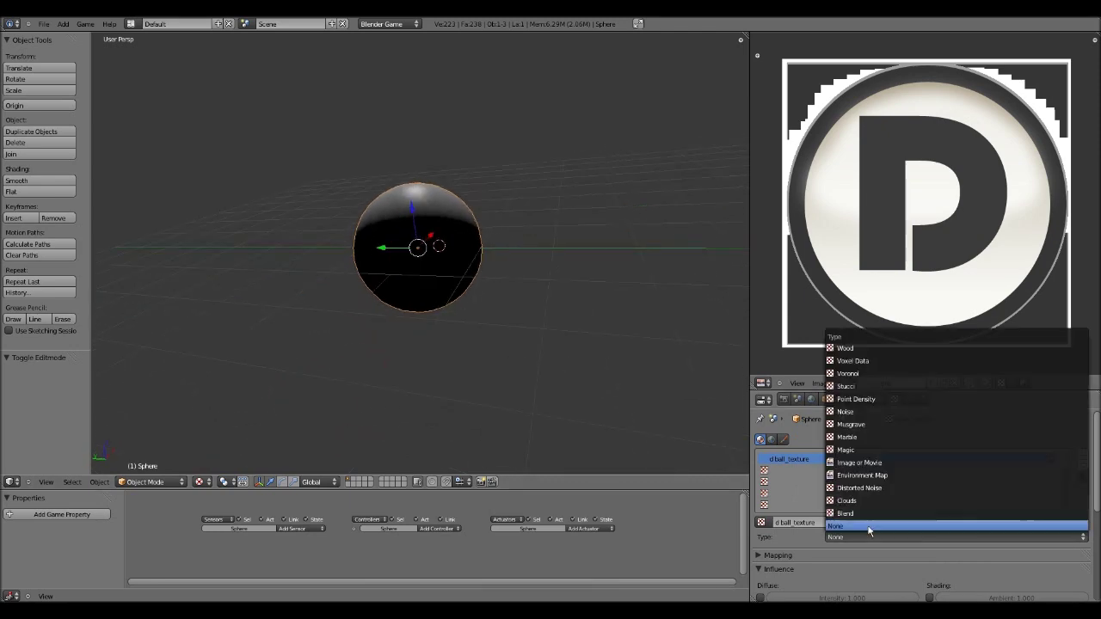
{"action": "left_click", "coordinate": [878, 463]}
Assign D Logo.png as the texture's image and pack it into the blend file.
{"action": "scroll", "coordinate": [888, 507], "scroll_direction": "down", "scroll_amount": 3}
{"action": "scroll", "coordinate": [889, 504], "scroll_direction": "down", "scroll_amount": 2}
{"action": "left_click", "coordinate": [761, 475]}
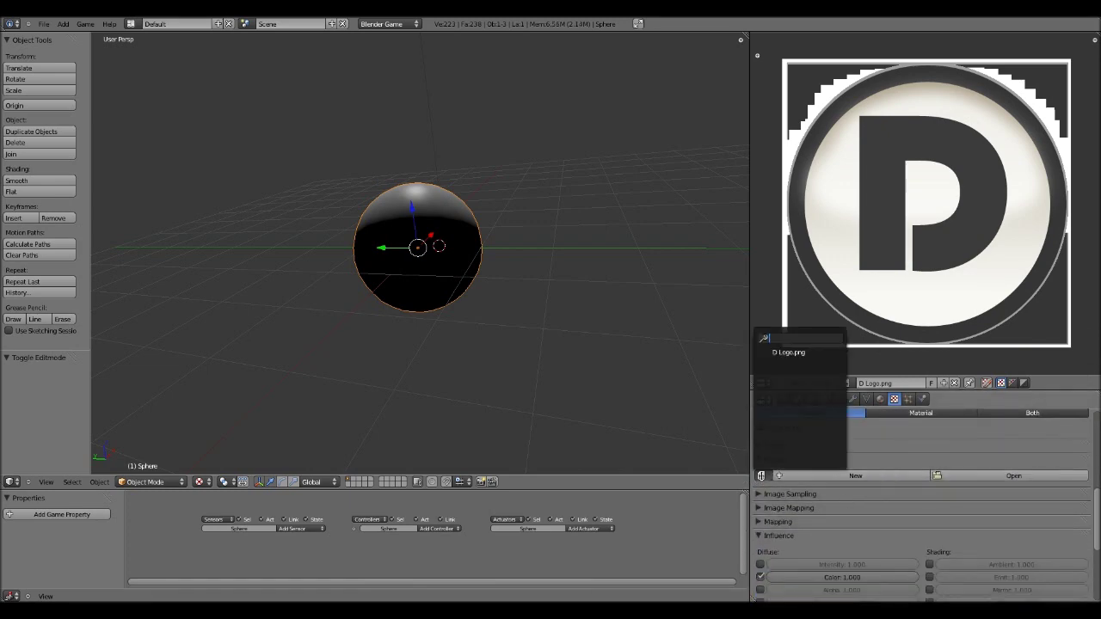
{"action": "left_click", "coordinate": [809, 355]}
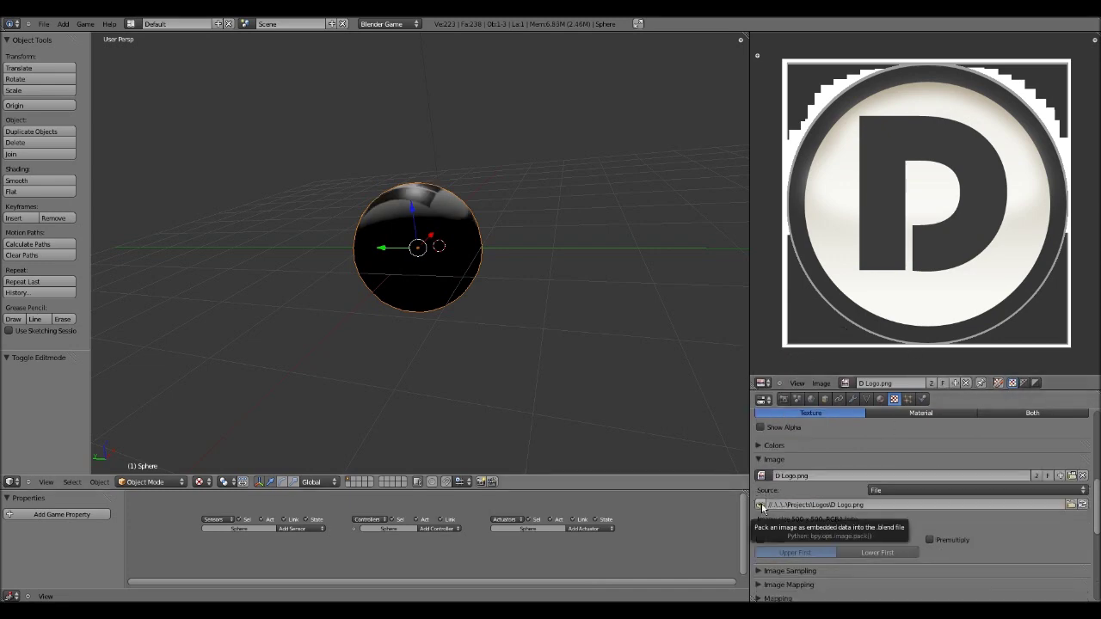
{"action": "left_click", "coordinate": [761, 505]}
Examine the lit, textured ball and the logo image up close from several angles.
{"action": "scroll", "coordinate": [614, 354], "scroll_direction": "down", "scroll_amount": 5}
{"action": "middle_click_drag", "start_coordinate": [614, 354], "coordinate": [453, 340]}
{"action": "scroll", "coordinate": [452, 340], "scroll_direction": "up", "scroll_amount": 8}
{"action": "middle_click_drag", "start_coordinate": [420, 255], "coordinate": [466, 333]}
{"action": "scroll", "coordinate": [468, 333], "scroll_direction": "down", "scroll_amount": 3}
{"action": "mouse_move", "coordinate": [470, 387]}
{"action": "middle_mouse_down"}
{"action": "mouse_move", "coordinate": [519, 282]}
{"action": "mouse_move", "coordinate": [496, 312]}
{"action": "mouse_move", "coordinate": [492, 345]}
{"action": "mouse_move", "coordinate": [530, 325]}
{"action": "mouse_move", "coordinate": [543, 347]}
{"action": "mouse_move", "coordinate": [492, 350]}
{"action": "mouse_move", "coordinate": [559, 354]}
{"action": "mouse_move", "coordinate": [619, 334]}
{"action": "mouse_move", "coordinate": [525, 342]}
{"action": "mouse_move", "coordinate": [567, 305]}
{"action": "mouse_move", "coordinate": [499, 305]}
{"action": "mouse_move", "coordinate": [528, 307]}
{"action": "mouse_move", "coordinate": [524, 295]}
{"action": "mouse_move", "coordinate": [477, 325]}
{"action": "mouse_move", "coordinate": [387, 309]}
{"action": "mouse_move", "coordinate": [447, 332]}
{"action": "mouse_move", "coordinate": [432, 401]}
{"action": "mouse_move", "coordinate": [422, 368]}
{"action": "mouse_move", "coordinate": [427, 378]}
{"action": "mouse_move", "coordinate": [465, 361]}
{"action": "mouse_move", "coordinate": [416, 287]}
{"action": "middle_mouse_up"}
{"action": "scroll", "coordinate": [512, 303], "scroll_direction": "down", "scroll_amount": 4}
{"action": "scroll", "coordinate": [496, 315], "scroll_direction": "up", "scroll_amount": 5}
{"action": "scroll", "coordinate": [530, 330], "scroll_direction": "down", "scroll_amount": 1}
{"action": "scroll", "coordinate": [544, 346], "scroll_direction": "up", "scroll_amount": 4}
{"action": "scroll", "coordinate": [522, 348], "scroll_direction": "down", "scroll_amount": 3}
{"action": "scroll", "coordinate": [499, 305], "scroll_direction": "up", "scroll_amount": 2}
{"action": "scroll", "coordinate": [477, 325], "scroll_direction": "down", "scroll_amount": 3}
{"action": "scroll", "coordinate": [432, 402], "scroll_direction": "down", "scroll_amount": 1}
{"action": "scroll", "coordinate": [431, 402], "scroll_direction": "up", "scroll_amount": 3}
{"action": "scroll", "coordinate": [872, 233], "scroll_direction": "up", "scroll_amount": 1}
{"action": "scroll", "coordinate": [872, 239], "scroll_direction": "down", "scroll_amount": 2}
{"action": "scroll", "coordinate": [903, 215], "scroll_direction": "up", "scroll_amount": 2}
{"action": "scroll", "coordinate": [843, 490], "scroll_direction": "down", "scroll_amount": 4}
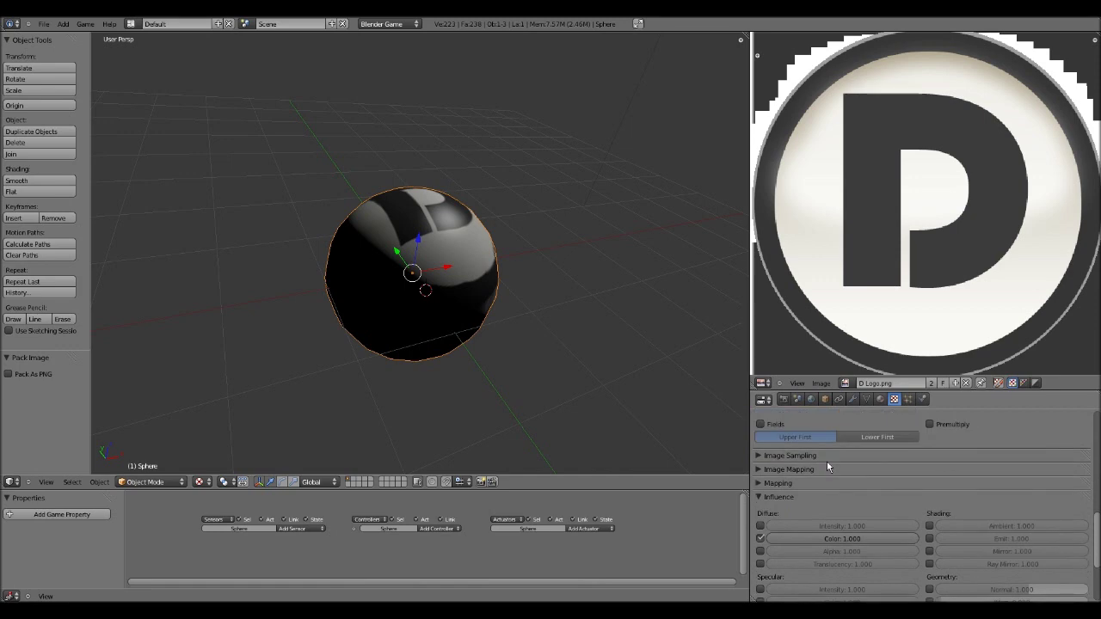
Look through the texture's image, mapping and influence settings.
{"action": "scroll", "coordinate": [826, 460], "scroll_direction": "up", "scroll_amount": 1}
{"action": "scroll", "coordinate": [893, 481], "scroll_direction": "down", "scroll_amount": 2}
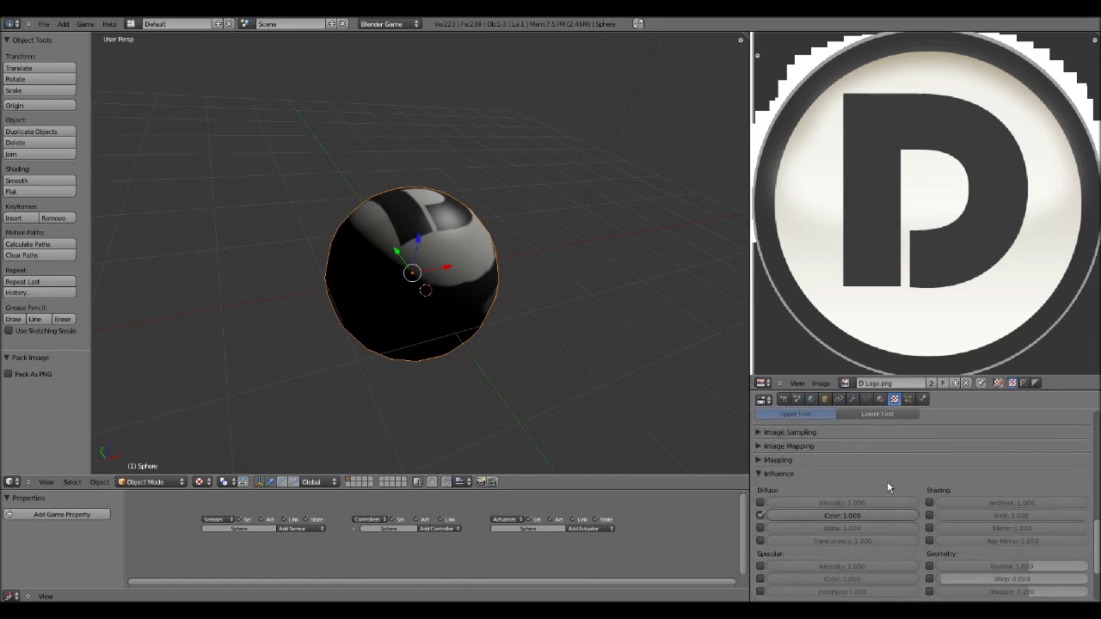
{"action": "scroll", "coordinate": [885, 485], "scroll_direction": "down", "scroll_amount": 2}
{"action": "scroll", "coordinate": [834, 546], "scroll_direction": "up", "scroll_amount": 4}
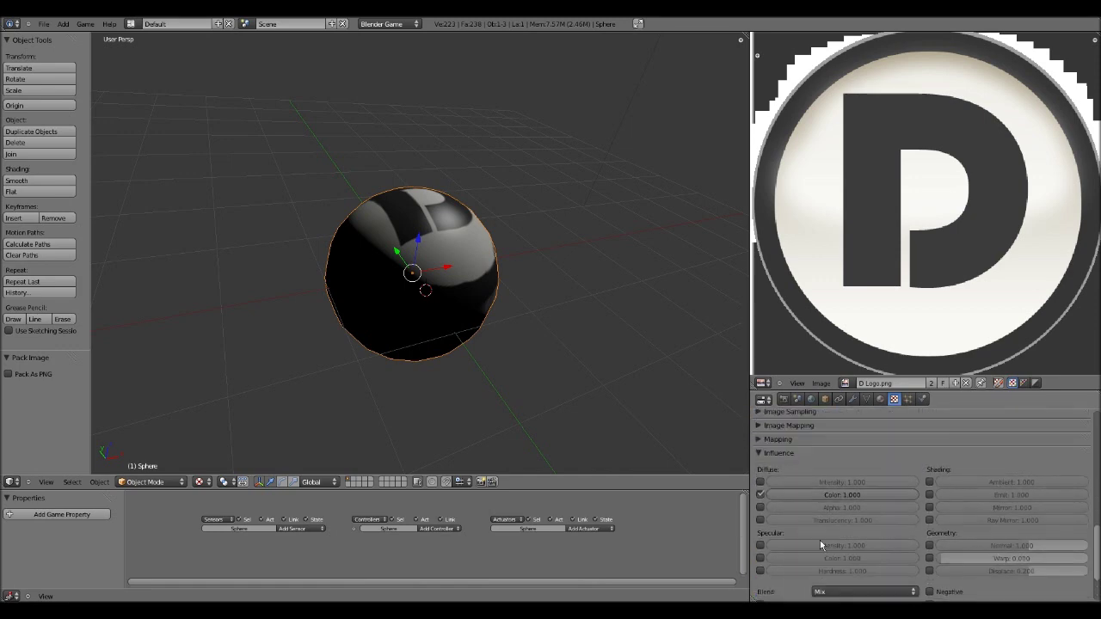
{"action": "scroll", "coordinate": [848, 489], "scroll_direction": "up", "scroll_amount": 3}
{"action": "scroll", "coordinate": [844, 492], "scroll_direction": "down", "scroll_amount": 2}
{"action": "scroll", "coordinate": [828, 493], "scroll_direction": "up", "scroll_amount": 1}
{"action": "scroll", "coordinate": [794, 471], "scroll_direction": "down", "scroll_amount": 3}
{"action": "scroll", "coordinate": [791, 471], "scroll_direction": "up", "scroll_amount": 3}
{"action": "scroll", "coordinate": [770, 470], "scroll_direction": "down", "scroll_amount": 1}
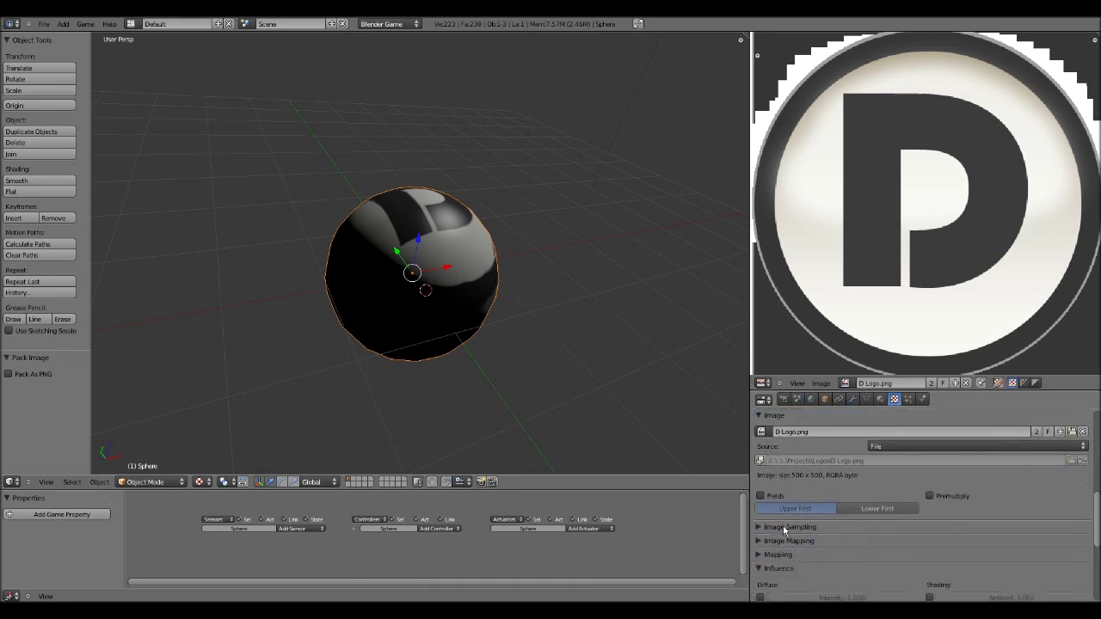
Expand the texture's mapping settings and briefly run the game to check the ball.
{"action": "left_click", "coordinate": [760, 555]}
{"action": "scroll", "coordinate": [759, 552], "scroll_direction": "down", "scroll_amount": 2}
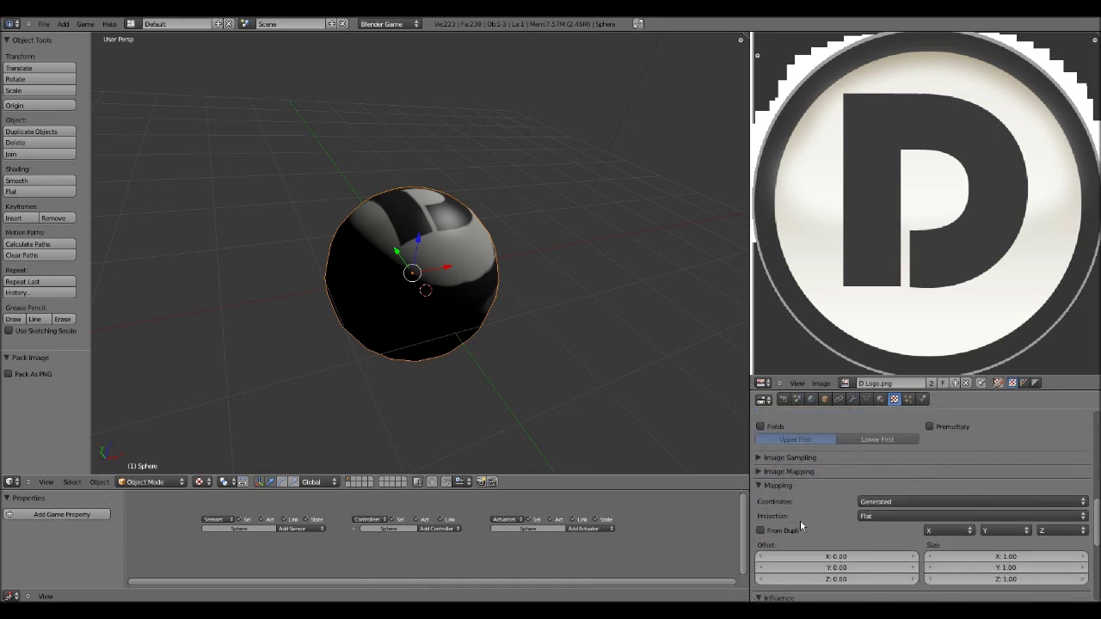
{"action": "middle_click_drag", "start_coordinate": [730, 459], "coordinate": [444, 359]}
{"action": "key", "text": "p"}
{"action": "key", "text": "Escape"}
{"action": "scroll", "coordinate": [481, 333], "scroll_direction": "down", "scroll_amount": 3}
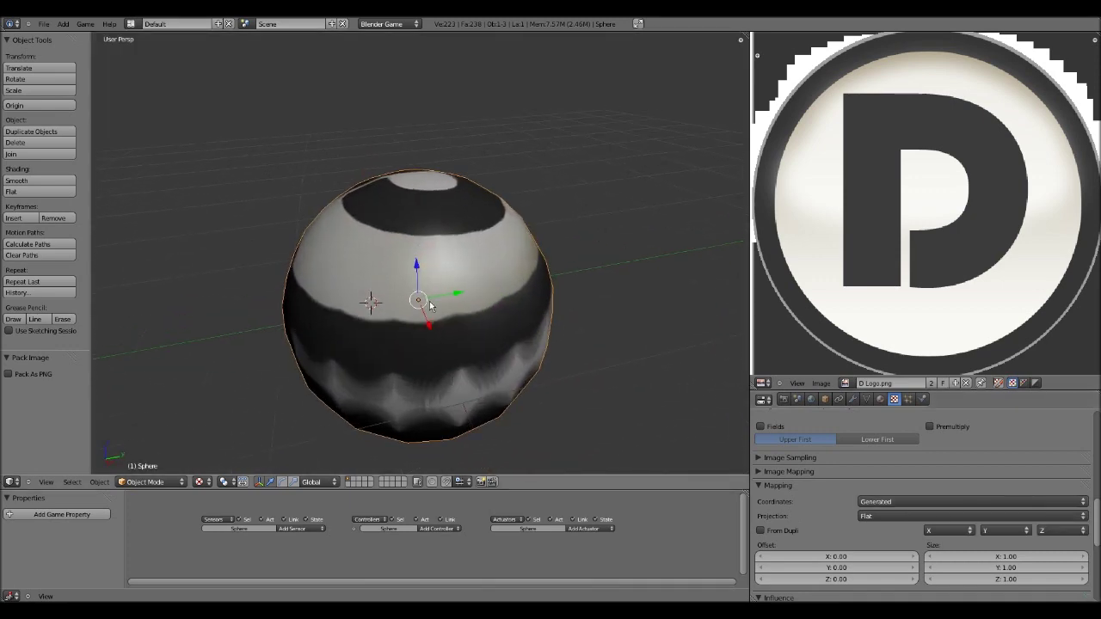
Set the texture's mapping coordinates to UV.
{"action": "middle_click_drag", "start_coordinate": [441, 288], "coordinate": [568, 294]}
{"action": "scroll", "coordinate": [566, 294], "scroll_direction": "down", "scroll_amount": 7}
{"action": "middle_click_drag", "start_coordinate": [592, 341], "coordinate": [514, 291]}
{"action": "scroll", "coordinate": [467, 336], "scroll_direction": "up", "scroll_amount": 3}
{"action": "left_click", "coordinate": [890, 500]}
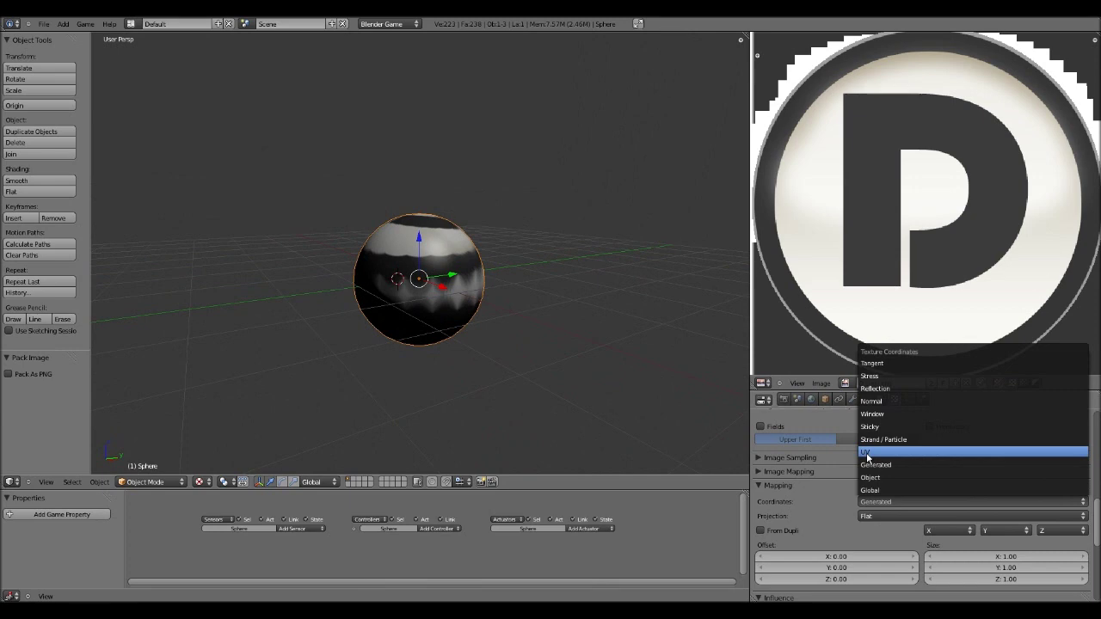
{"action": "left_click", "coordinate": [866, 452]}
Examine the UV-mapped ball from several sides and distances.
{"action": "middle_click_drag", "start_coordinate": [668, 383], "coordinate": [266, 347]}
{"action": "scroll", "coordinate": [378, 396], "scroll_direction": "up", "scroll_amount": 4}
{"action": "scroll", "coordinate": [470, 278], "scroll_direction": "down", "scroll_amount": 4}
{"action": "middle_click_drag", "start_coordinate": [413, 435], "coordinate": [467, 306]}
{"action": "middle_click_drag", "start_coordinate": [468, 306], "coordinate": [491, 351], "text": "shift"}
Try moving the lamp to see how it lights the ball, and reselect the sphere.
{"action": "right_click", "coordinate": [566, 175]}
{"action": "key", "text": "g"}
{"action": "right_click", "coordinate": [538, 272]}
{"action": "middle_click_drag", "start_coordinate": [538, 273], "coordinate": [506, 301]}
{"action": "scroll", "coordinate": [506, 302], "scroll_direction": "up", "scroll_amount": 3}
{"action": "right_click", "coordinate": [487, 386]}
{"action": "middle_click_drag", "start_coordinate": [488, 387], "coordinate": [470, 335], "text": "shift"}
Set the ball material's specular intensity to 1.000 and raise its specular hardness.
{"action": "left_click", "coordinate": [878, 398]}
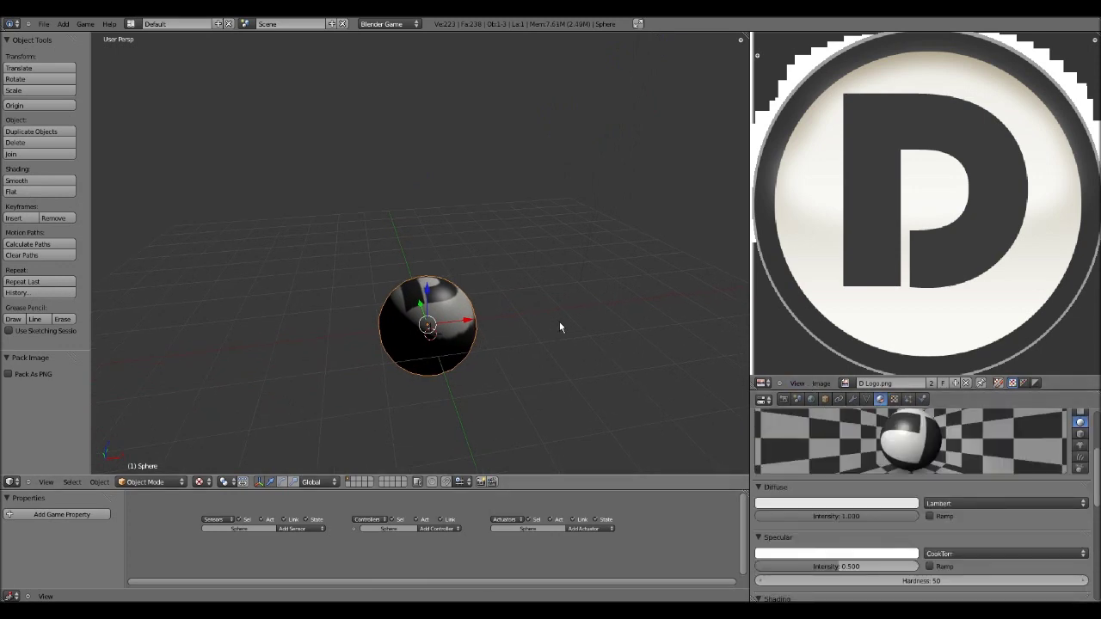
{"action": "middle_click_drag", "start_coordinate": [559, 321], "coordinate": [464, 299]}
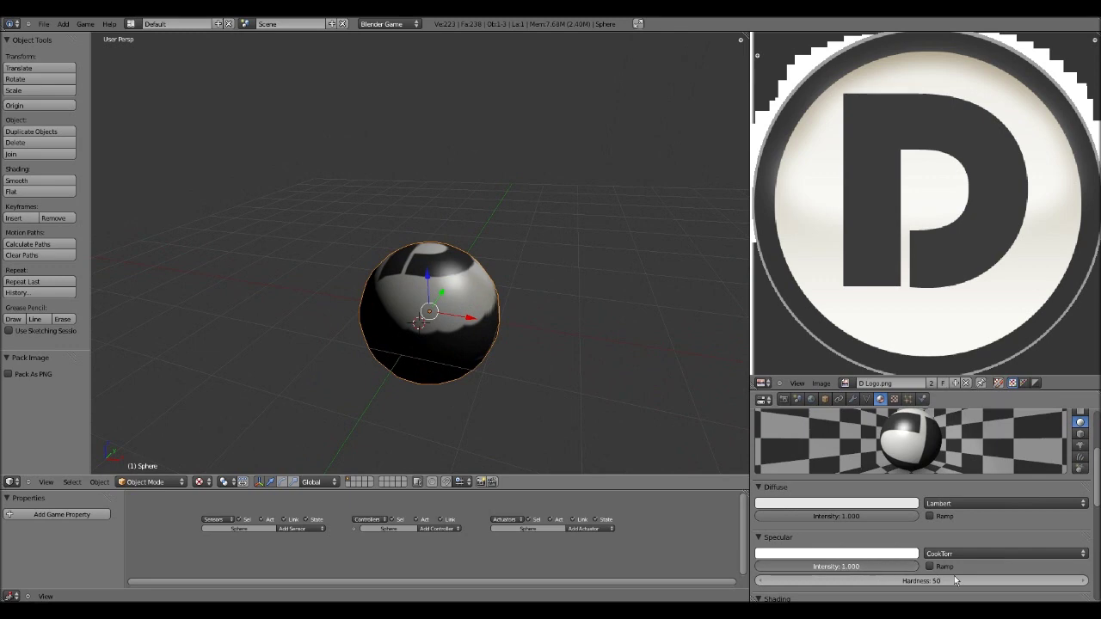
{"action": "scroll", "coordinate": [518, 344], "scroll_direction": "down", "scroll_amount": 2}
{"action": "middle_click_drag", "start_coordinate": [518, 344], "coordinate": [449, 331]}
{"action": "left_click", "coordinate": [906, 587]}
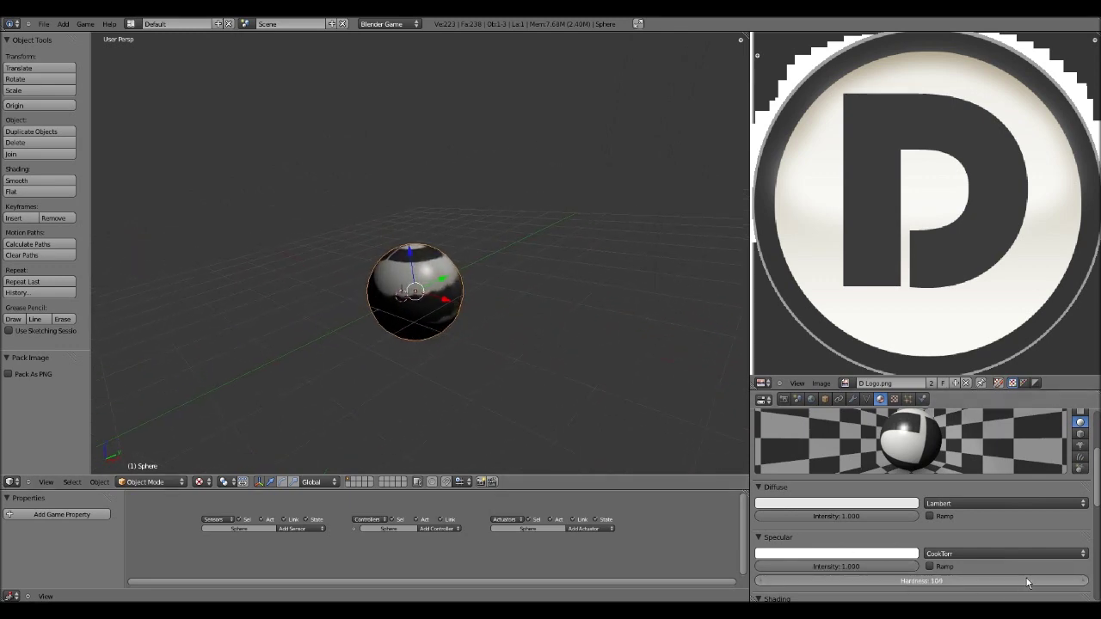
{"action": "middle_click_drag", "start_coordinate": [587, 364], "coordinate": [508, 259]}
Select the lamp above the ball and change its type to Hemi.
{"action": "right_click", "coordinate": [602, 155]}
{"action": "middle_click_drag", "start_coordinate": [602, 155], "coordinate": [494, 344]}
{"action": "scroll", "coordinate": [494, 344], "scroll_direction": "up", "scroll_amount": 3}
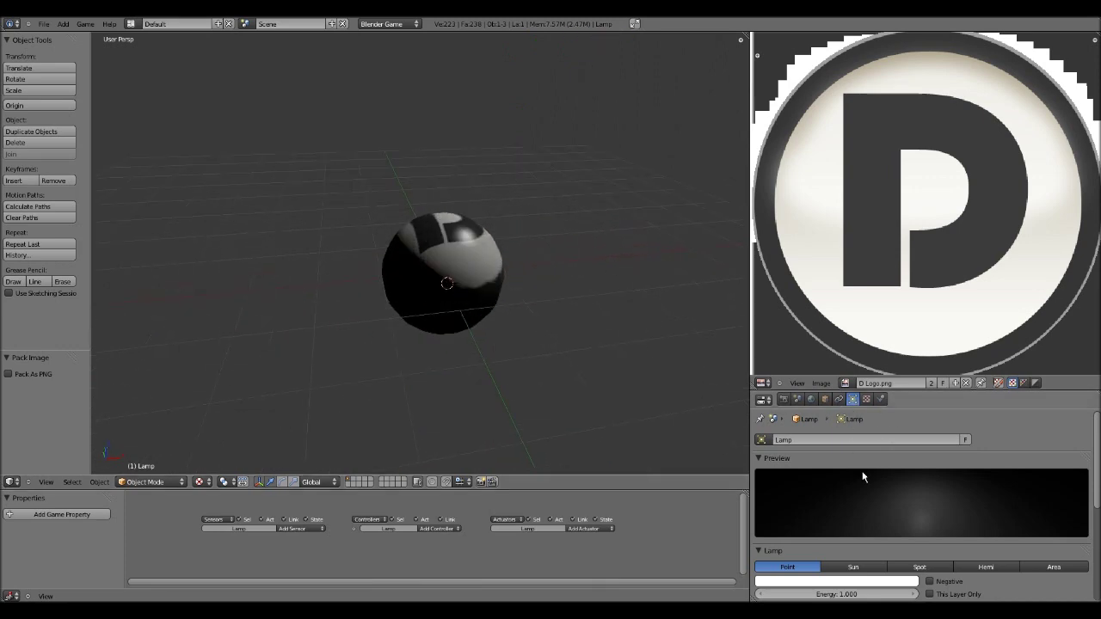
{"action": "scroll", "coordinate": [868, 478], "scroll_direction": "down", "scroll_amount": 5}
{"action": "scroll", "coordinate": [898, 492], "scroll_direction": "up", "scroll_amount": 3}
{"action": "scroll", "coordinate": [581, 375], "scroll_direction": "down", "scroll_amount": 4}
{"action": "middle_click_drag", "start_coordinate": [581, 375], "coordinate": [440, 287]}
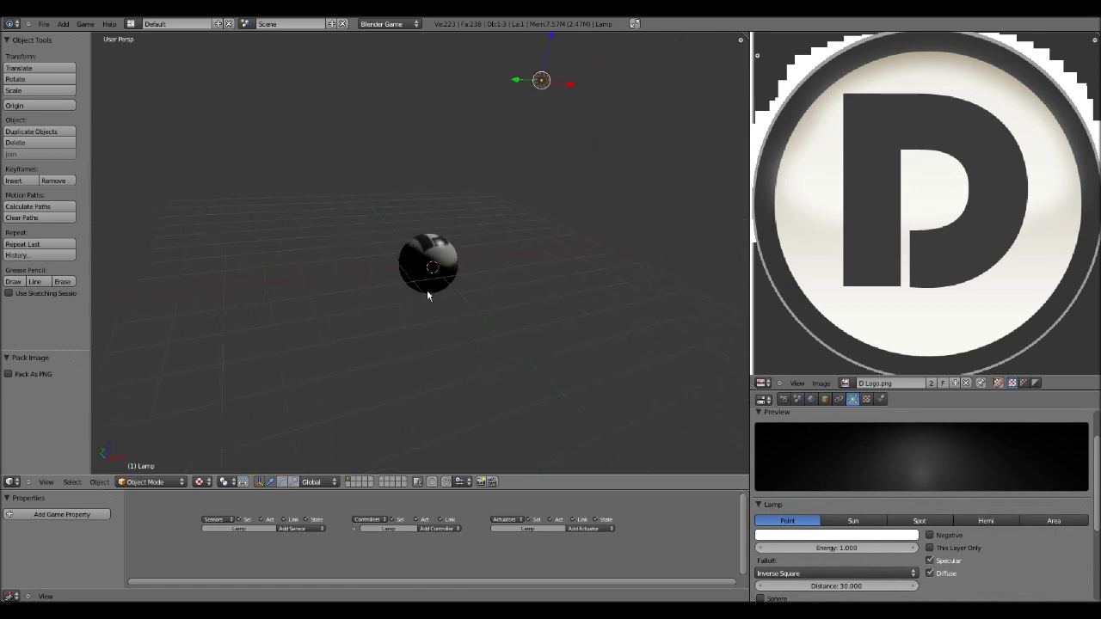
{"action": "scroll", "coordinate": [448, 294], "scroll_direction": "up", "scroll_amount": 5}
{"action": "middle_click_drag", "start_coordinate": [286, 323], "coordinate": [410, 293]}
{"action": "scroll", "coordinate": [496, 289], "scroll_direction": "down", "scroll_amount": 3}
{"action": "scroll", "coordinate": [315, 332], "scroll_direction": "up", "scroll_amount": 4}
{"action": "scroll", "coordinate": [830, 452], "scroll_direction": "down", "scroll_amount": 2}
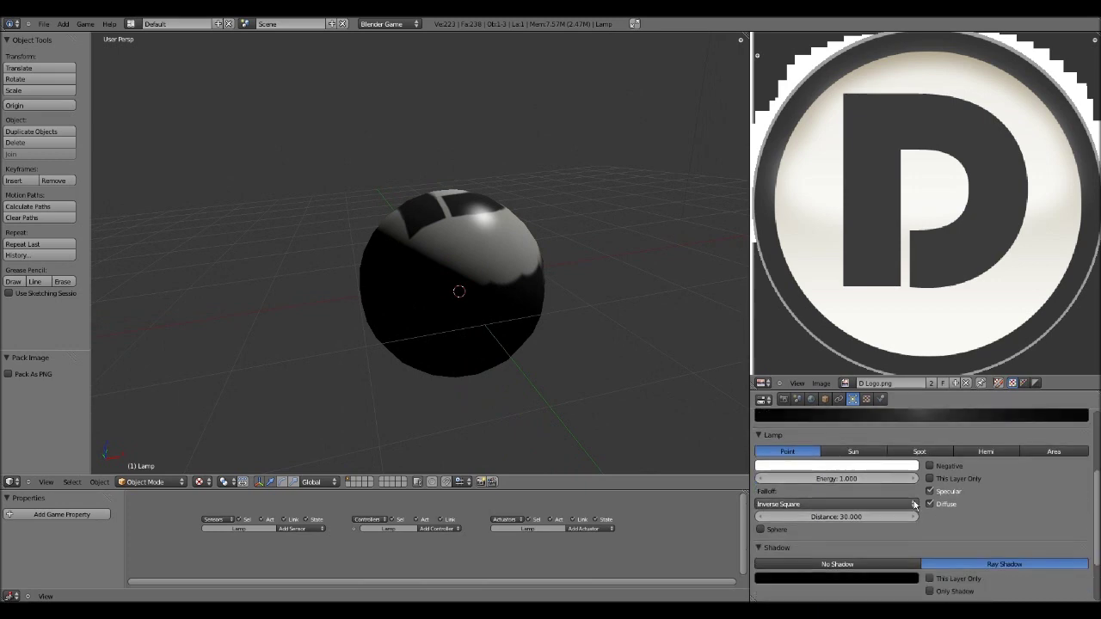
{"action": "scroll", "coordinate": [940, 507], "scroll_direction": "up", "scroll_amount": 1}
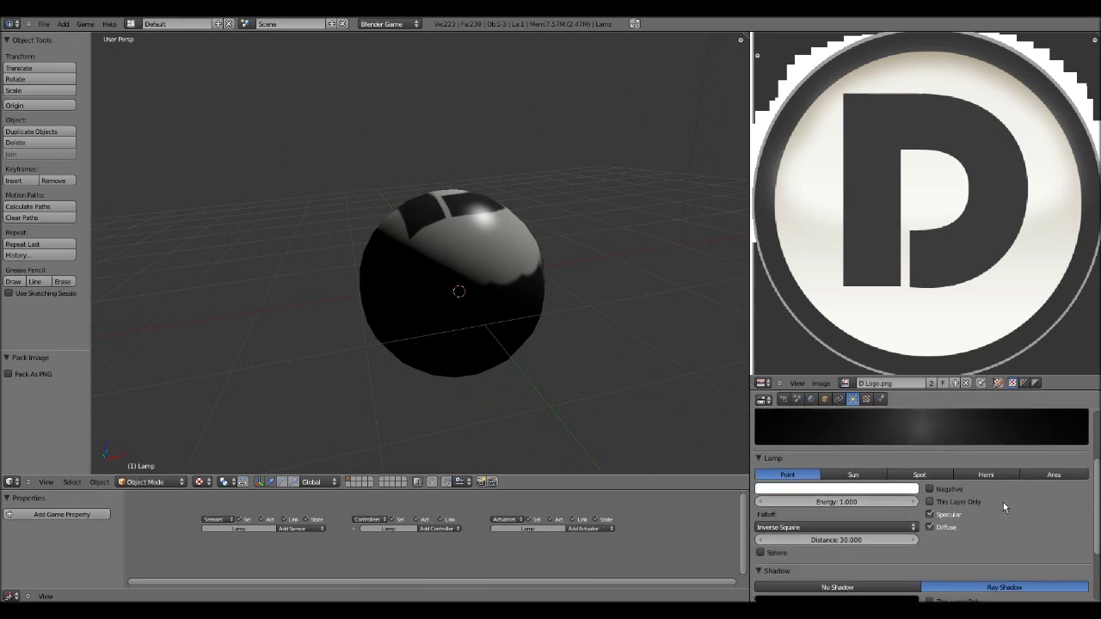
{"action": "left_click", "coordinate": [984, 477]}
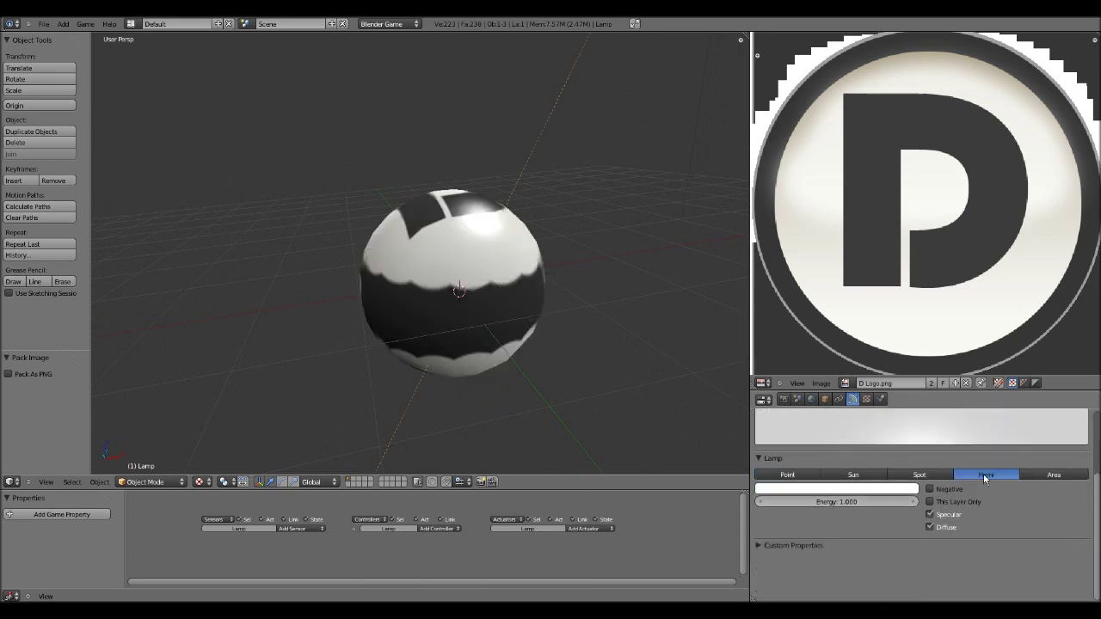
Examine the ball under the Hemi lamp from several angles.
{"action": "scroll", "coordinate": [473, 275], "scroll_direction": "down", "scroll_amount": 8}
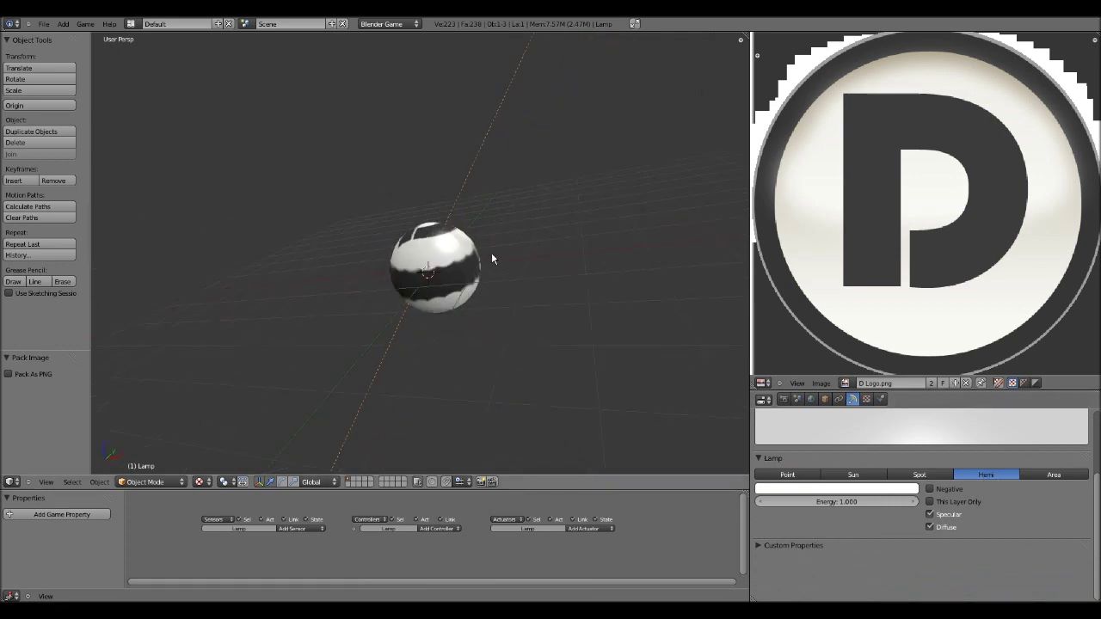
{"action": "scroll", "coordinate": [535, 326], "scroll_direction": "up", "scroll_amount": 4}
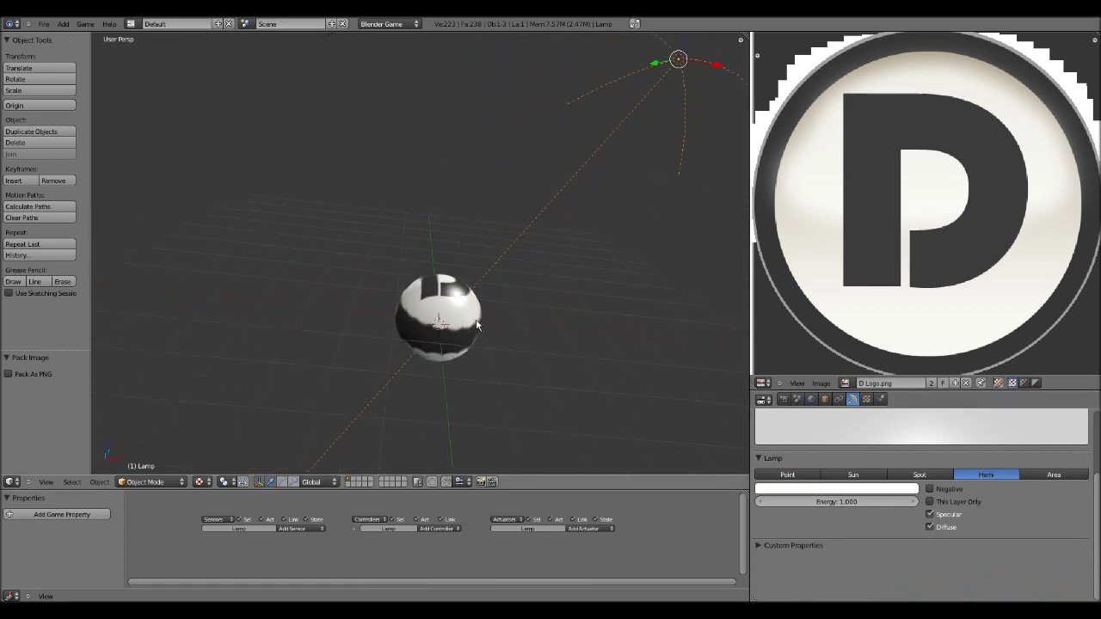
{"action": "scroll", "coordinate": [492, 308], "scroll_direction": "up", "scroll_amount": 4}
{"action": "mouse_move", "coordinate": [492, 308]}
{"action": "middle_mouse_down"}
{"action": "mouse_move", "coordinate": [385, 374]}
{"action": "mouse_move", "coordinate": [435, 304]}
{"action": "mouse_move", "coordinate": [498, 328]}
{"action": "middle_mouse_up"}
{"action": "scroll", "coordinate": [442, 321], "scroll_direction": "down", "scroll_amount": 2}
Switch the game shading to Multitexture to compare the ball's look, and set it back to GLSL.
{"action": "left_click", "coordinate": [784, 399]}
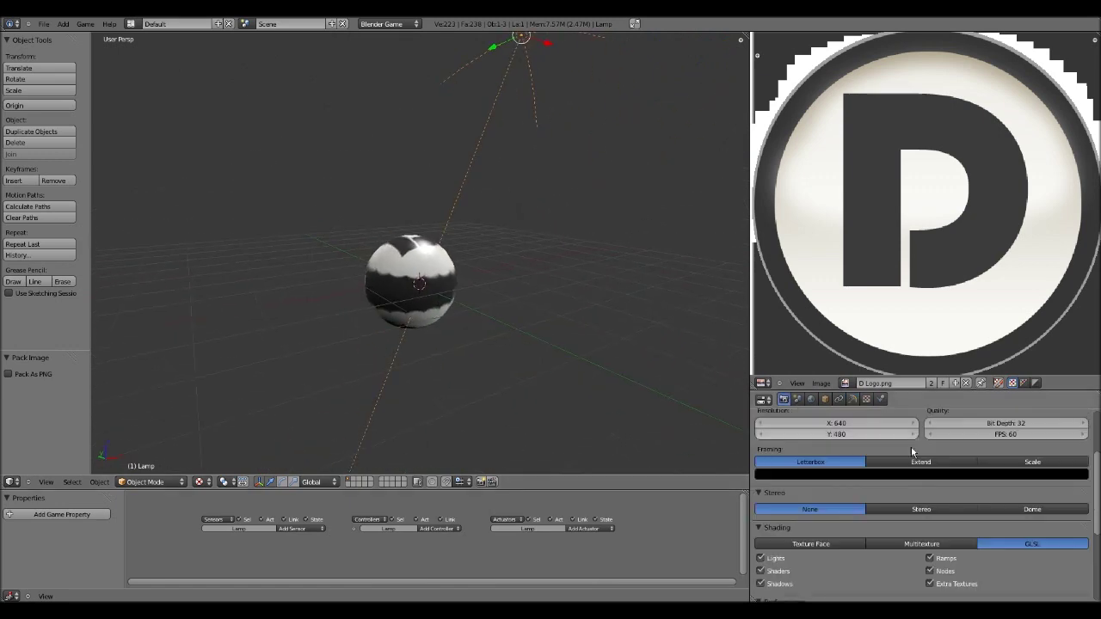
{"action": "left_click", "coordinate": [917, 544]}
{"action": "mouse_move", "coordinate": [556, 396]}
{"action": "middle_mouse_down"}
{"action": "mouse_move", "coordinate": [516, 354]}
{"action": "mouse_move", "coordinate": [464, 259]}
{"action": "mouse_move", "coordinate": [455, 284]}
{"action": "middle_mouse_up"}
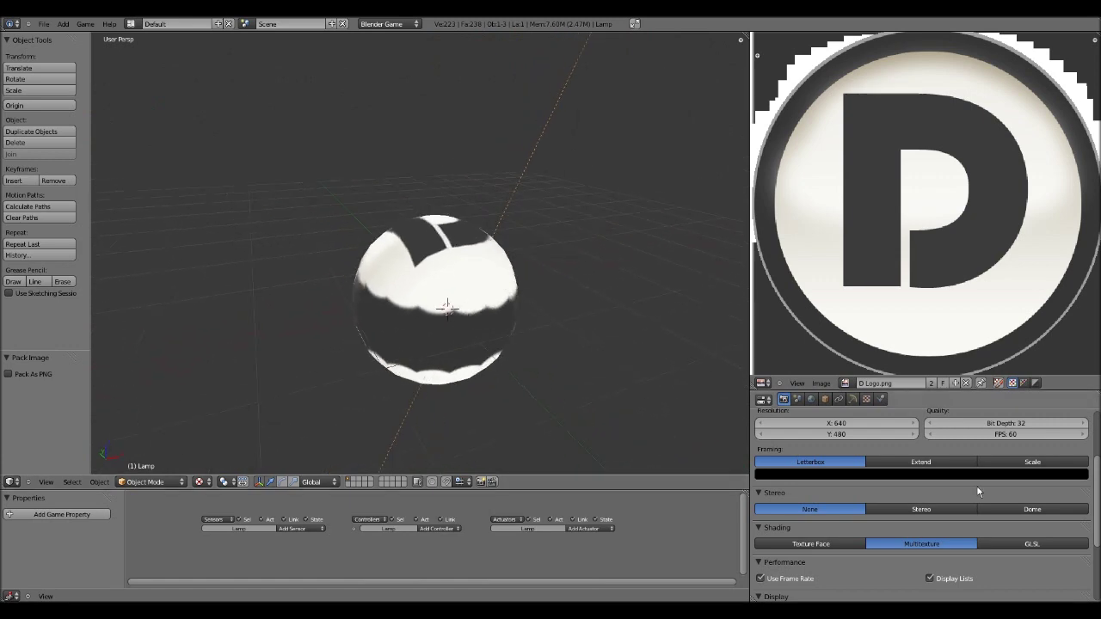
{"action": "left_click", "coordinate": [1016, 540]}
{"action": "scroll", "coordinate": [499, 299], "scroll_direction": "down", "scroll_amount": 3}
{"action": "scroll", "coordinate": [500, 306], "scroll_direction": "up", "scroll_amount": 3}
{"action": "scroll", "coordinate": [428, 375], "scroll_direction": "down", "scroll_amount": 5}
Select the sphere and rename the object as "D Ball".
{"action": "middle_click_drag", "start_coordinate": [501, 272], "coordinate": [397, 328]}
{"action": "right_click", "coordinate": [479, 324]}
{"action": "left_click", "coordinate": [825, 399]}
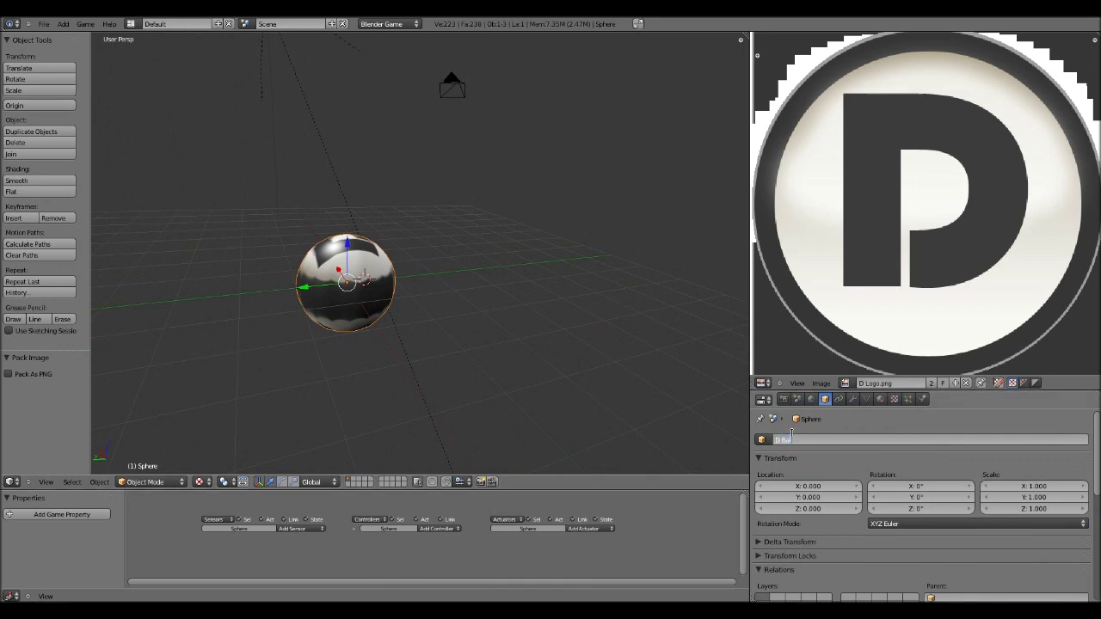
{"action": "key", "text": "Return"}
Inspect the finished D Ball's texture and highlights from all around, near and far.
{"action": "middle_click_drag", "start_coordinate": [588, 377], "coordinate": [519, 280]}
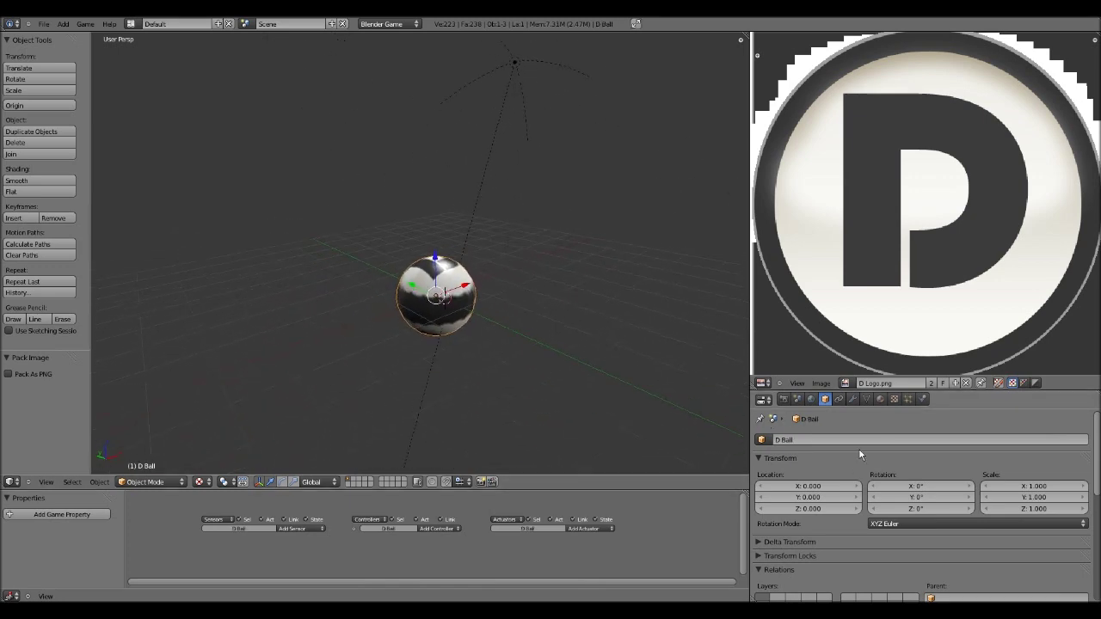
{"action": "scroll", "coordinate": [608, 401], "scroll_direction": "down", "scroll_amount": 2}
{"action": "middle_click_drag", "start_coordinate": [455, 352], "coordinate": [469, 328]}
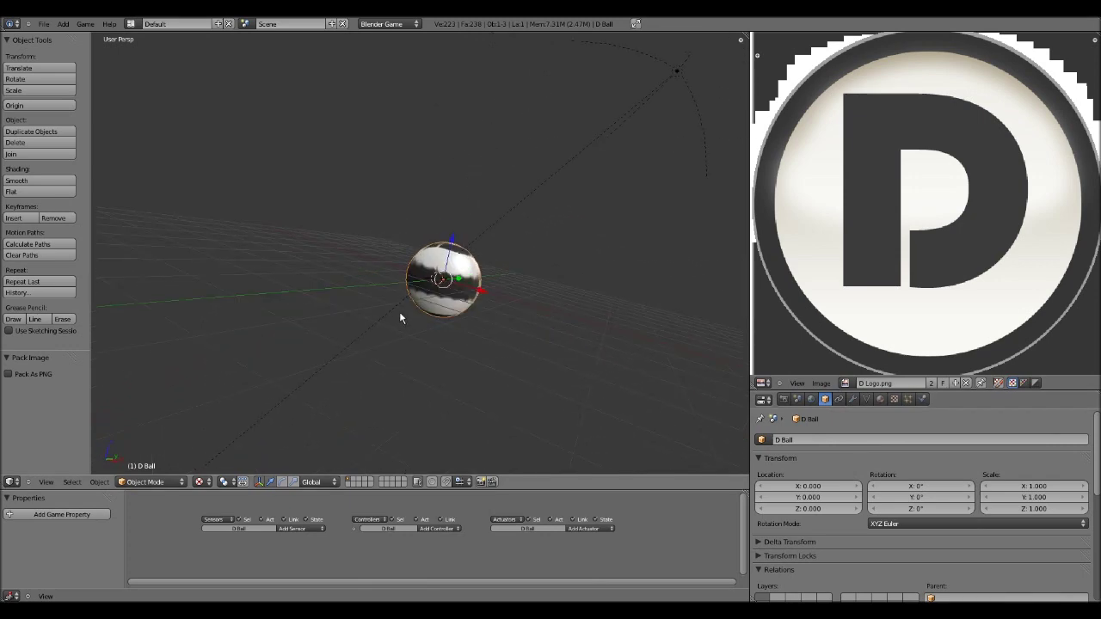
{"action": "middle_click_drag", "start_coordinate": [384, 315], "coordinate": [491, 328]}
{"action": "scroll", "coordinate": [469, 342], "scroll_direction": "up", "scroll_amount": 3}
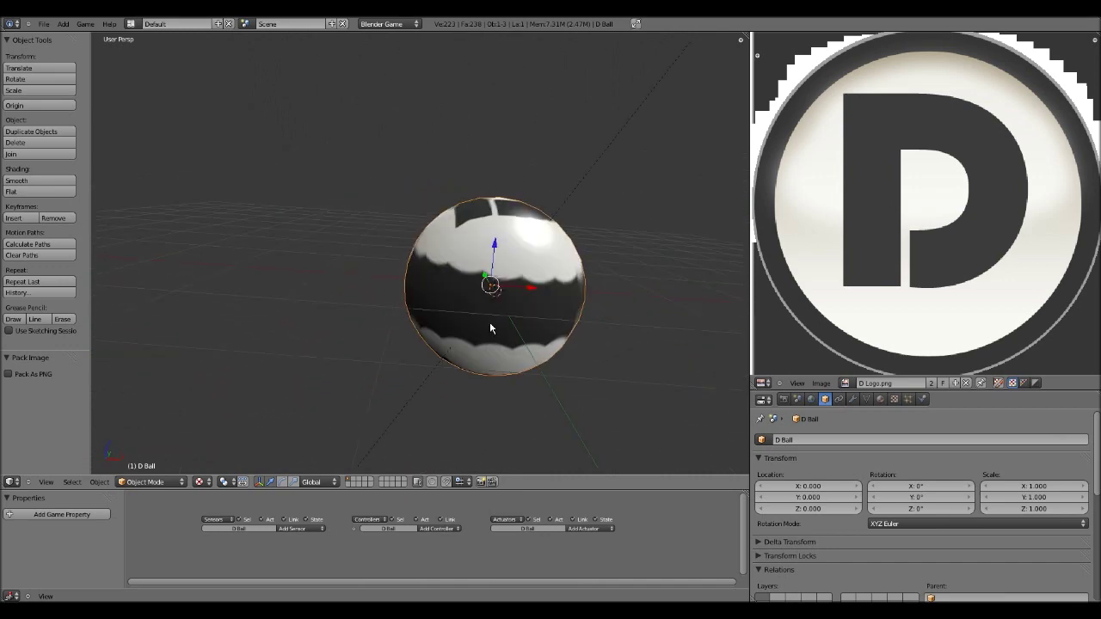
{"action": "middle_click_drag", "start_coordinate": [490, 328], "coordinate": [378, 336]}
{"action": "scroll", "coordinate": [513, 292], "scroll_direction": "down", "scroll_amount": 3}
{"action": "scroll", "coordinate": [405, 342], "scroll_direction": "up", "scroll_amount": 5}
{"action": "scroll", "coordinate": [424, 260], "scroll_direction": "down", "scroll_amount": 3}
{"action": "scroll", "coordinate": [518, 298], "scroll_direction": "down", "scroll_amount": 2}
{"action": "scroll", "coordinate": [379, 337], "scroll_direction": "up", "scroll_amount": 5}
{"action": "scroll", "coordinate": [492, 362], "scroll_direction": "down", "scroll_amount": 5}
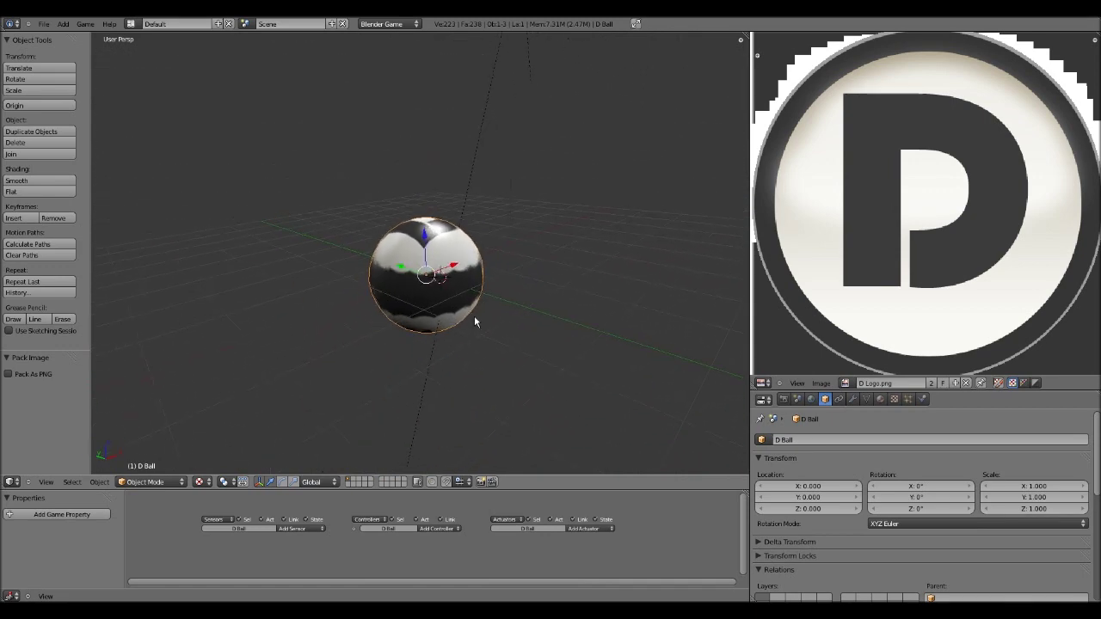